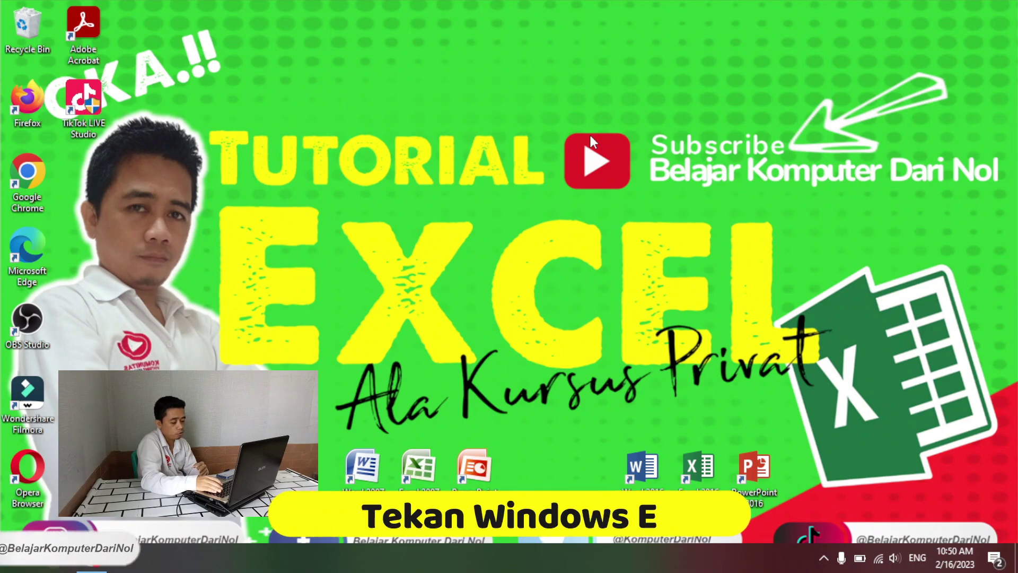
- Launch File Explorer with the Windows+E shortcut
key(super+e)
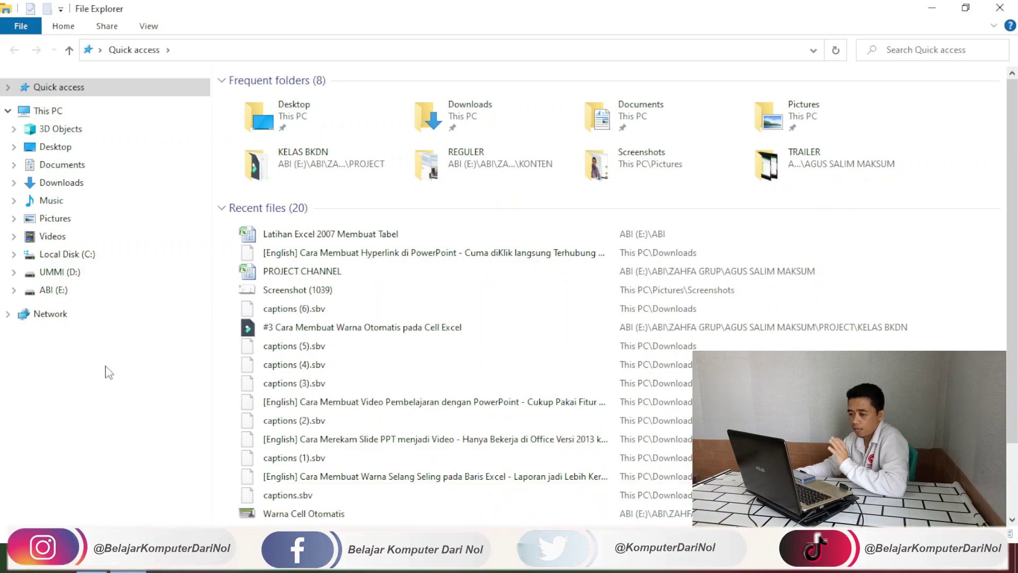
- Open the 'Latihan Excel 2007 Membuat Tabel' workbook from the ABI folder on drive E:
click(53, 290)
double_click(262, 100)
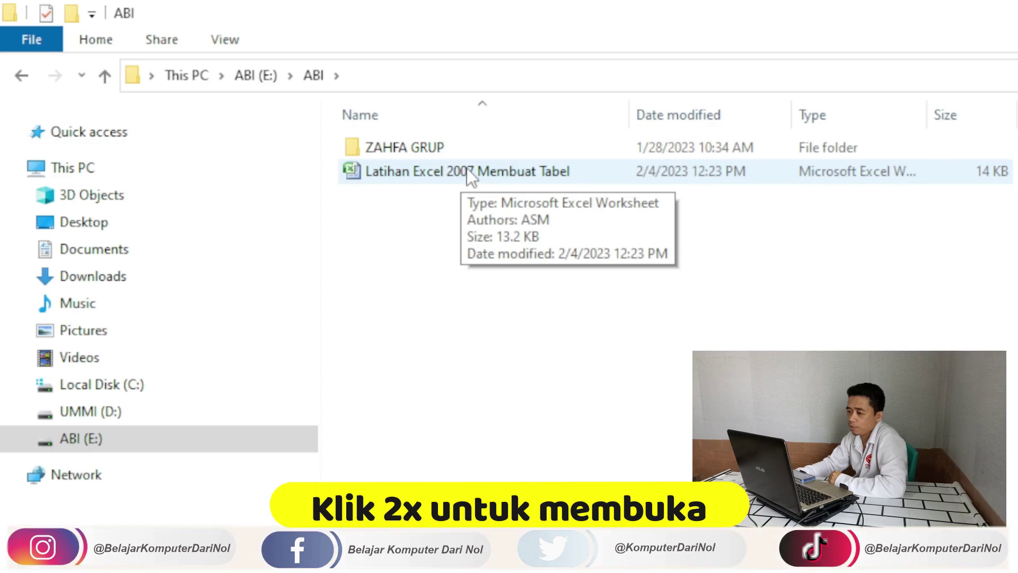
double_click(457, 171)
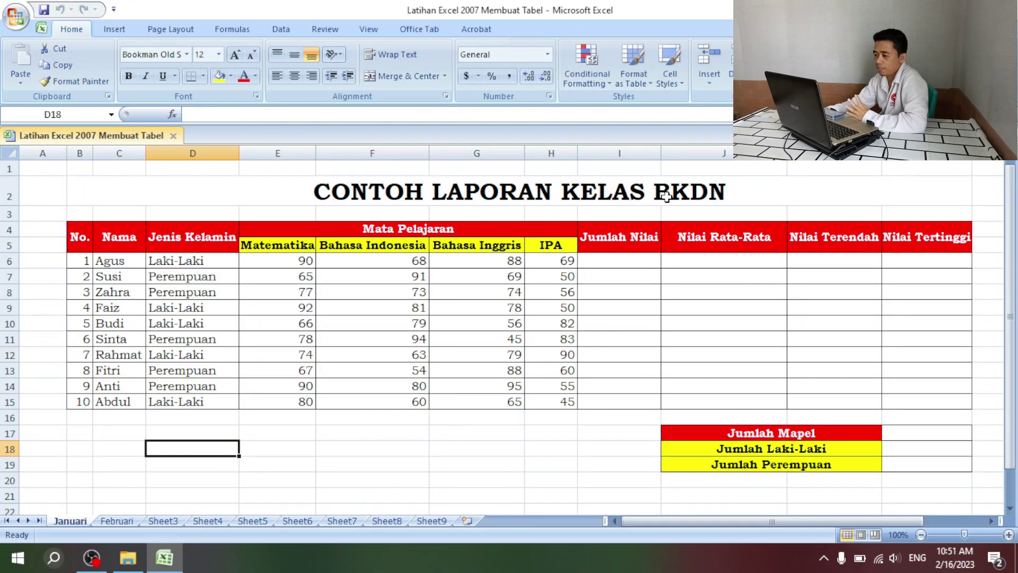
click(588, 179)
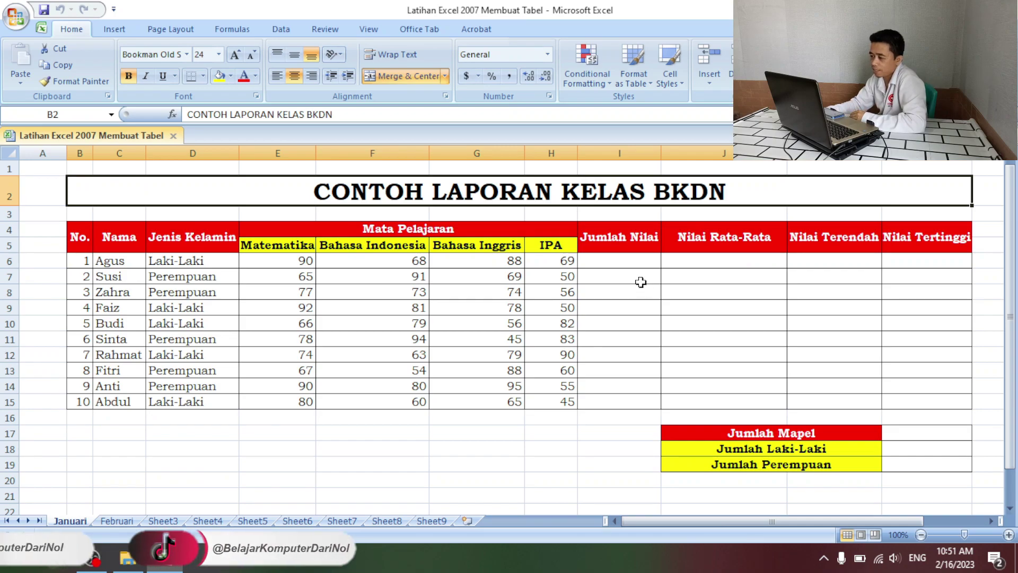
click(636, 263)
drag(636, 263, 619, 401)
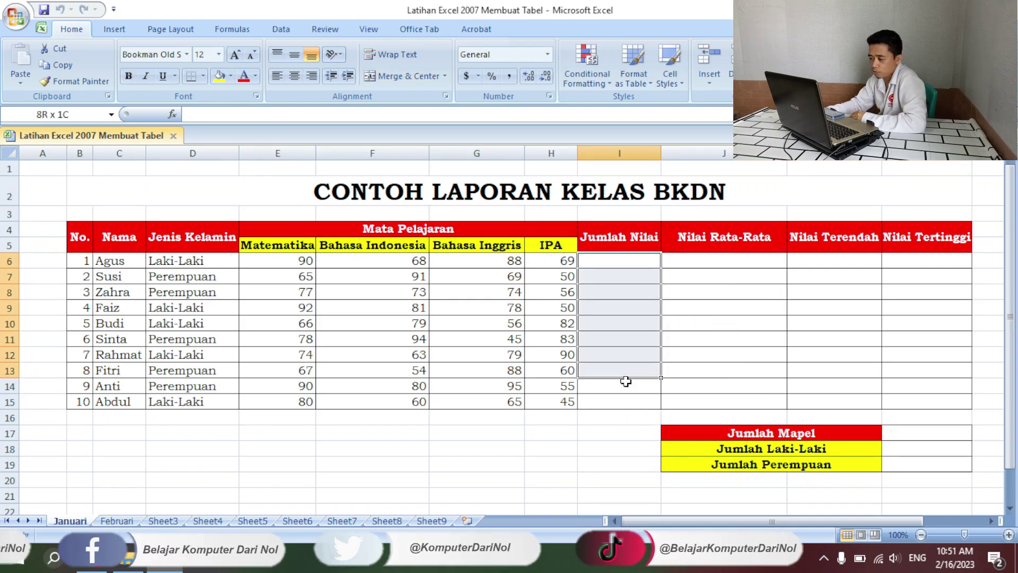
drag(724, 237, 725, 401)
click(471, 199)
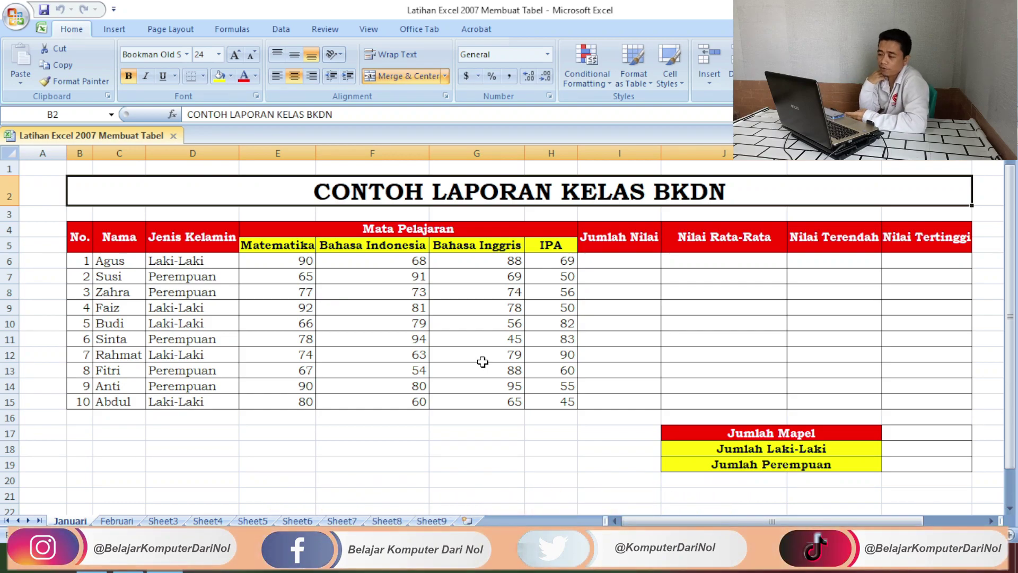
click(626, 264)
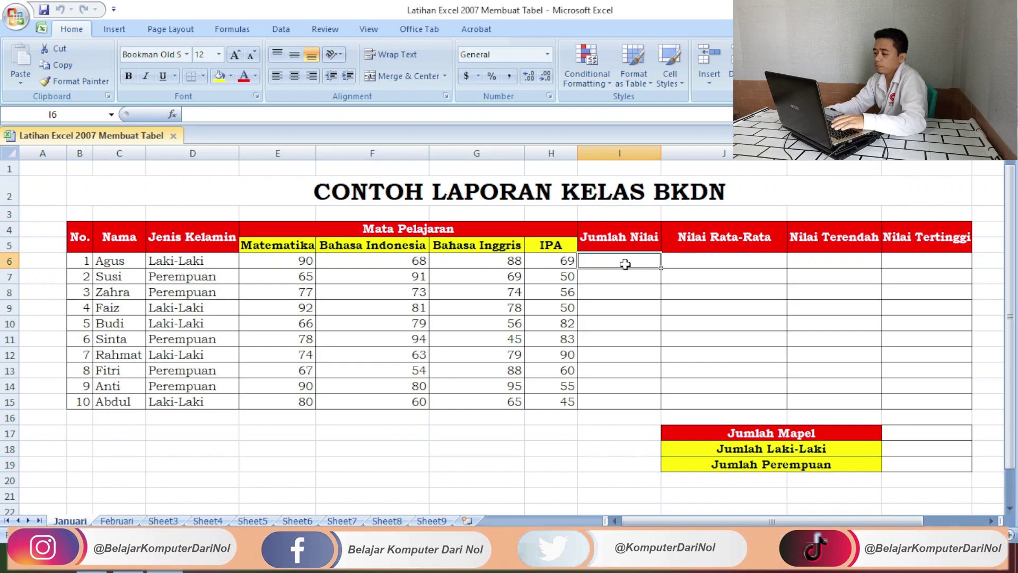
drag(625, 236, 646, 403)
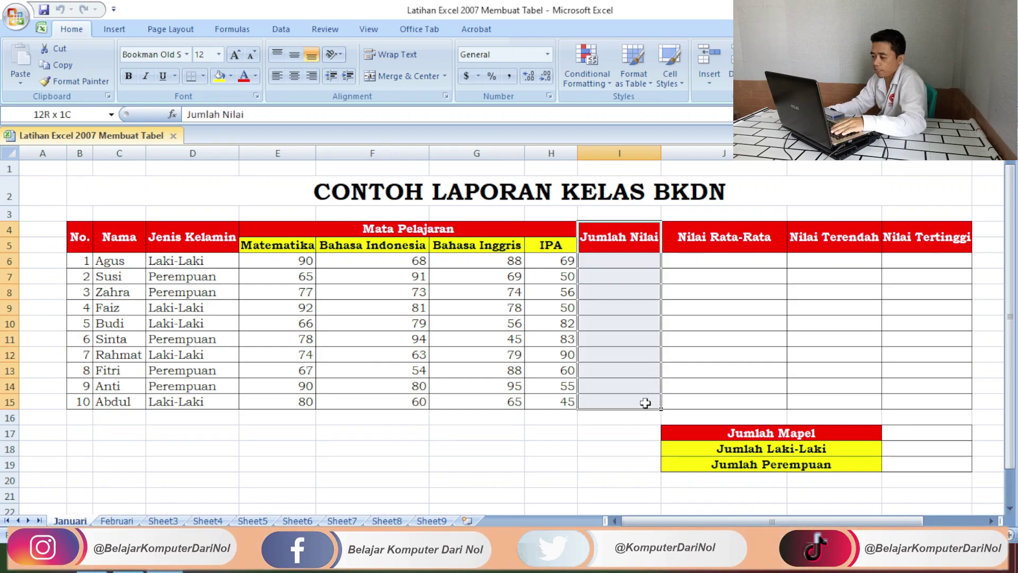
click(618, 259)
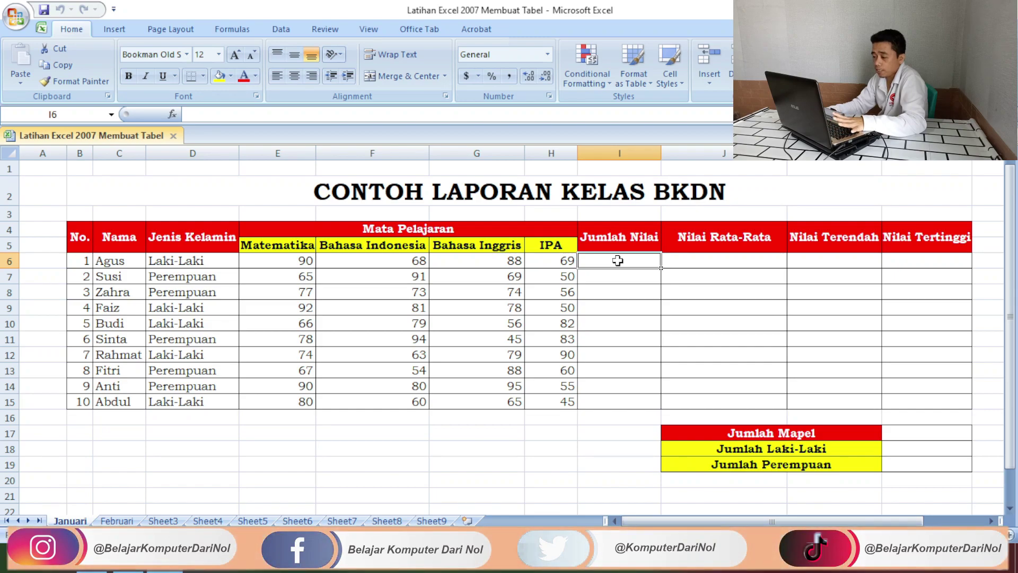
drag(277, 247, 528, 245)
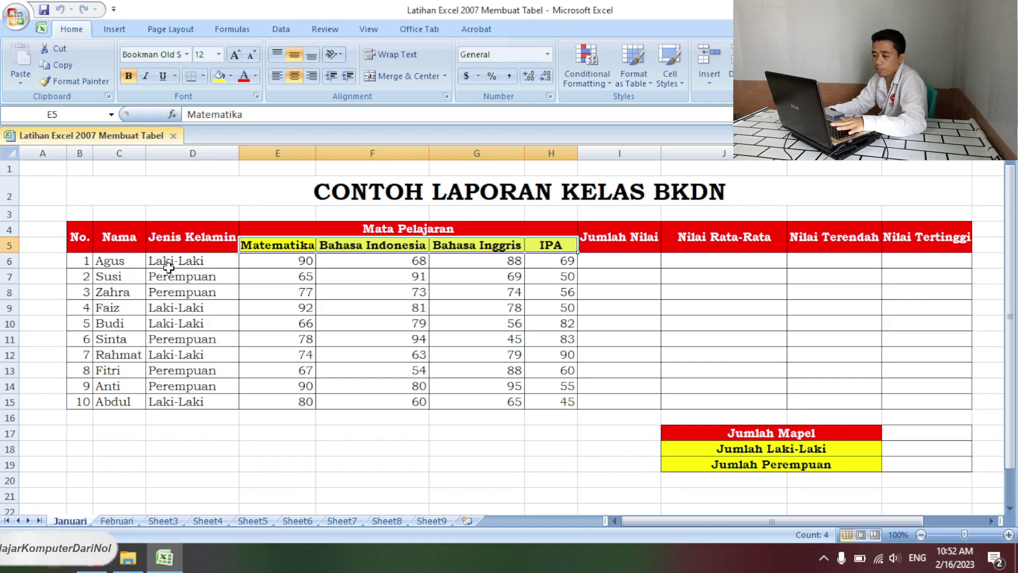
drag(105, 261, 113, 401)
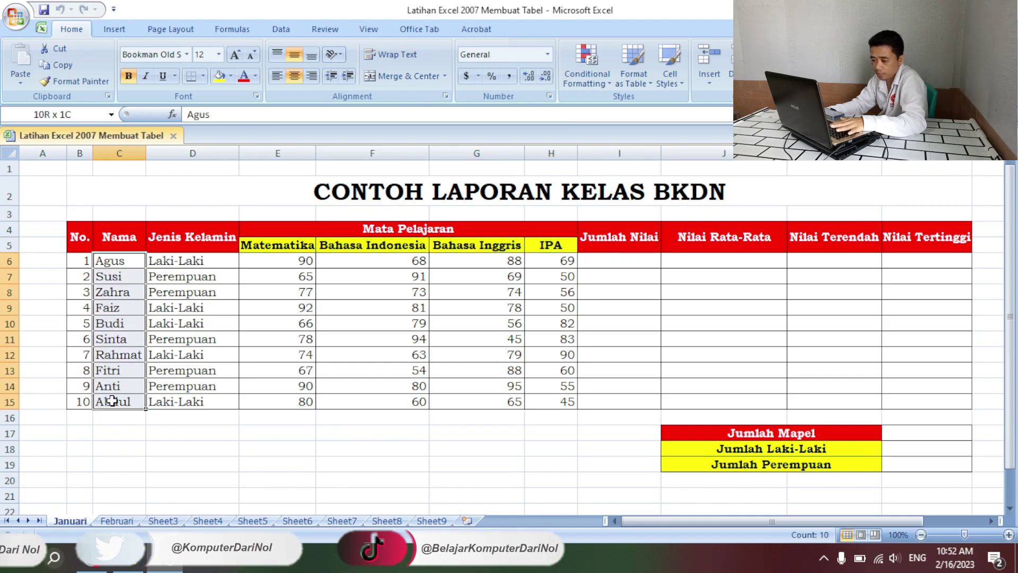
click(105, 260)
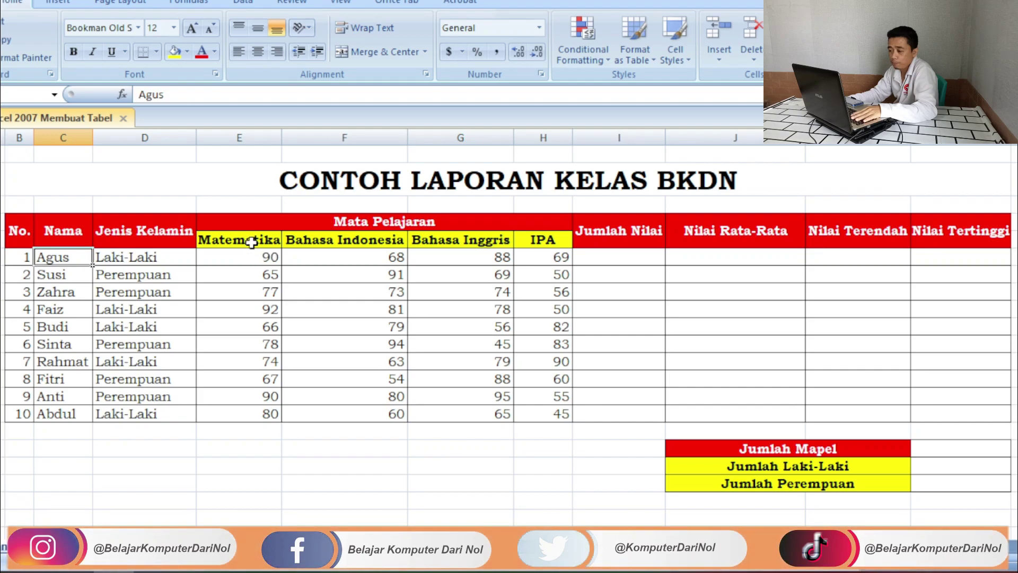
drag(251, 242, 481, 241)
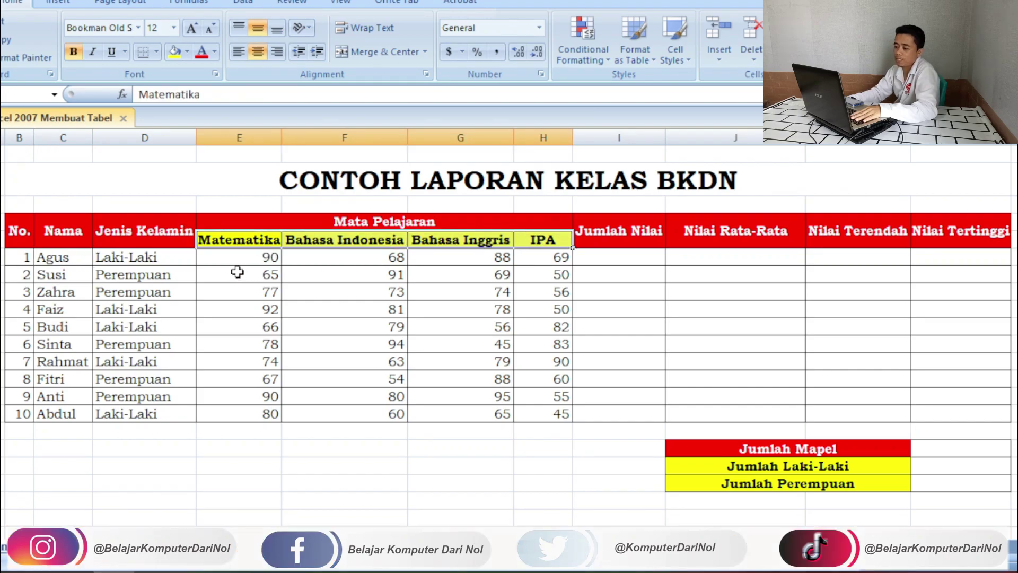
drag(235, 256, 294, 260)
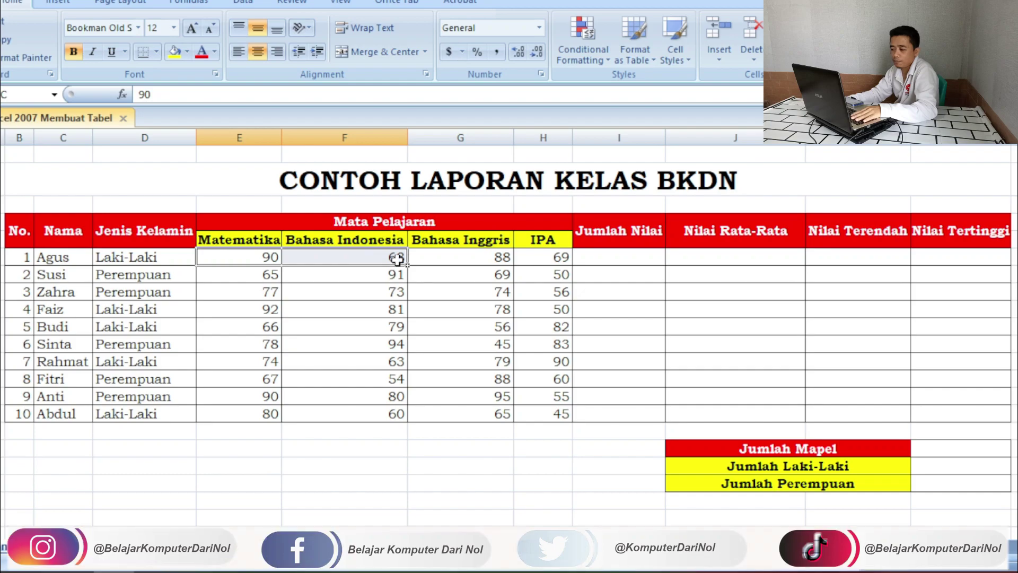
drag(398, 259, 530, 260)
click(636, 259)
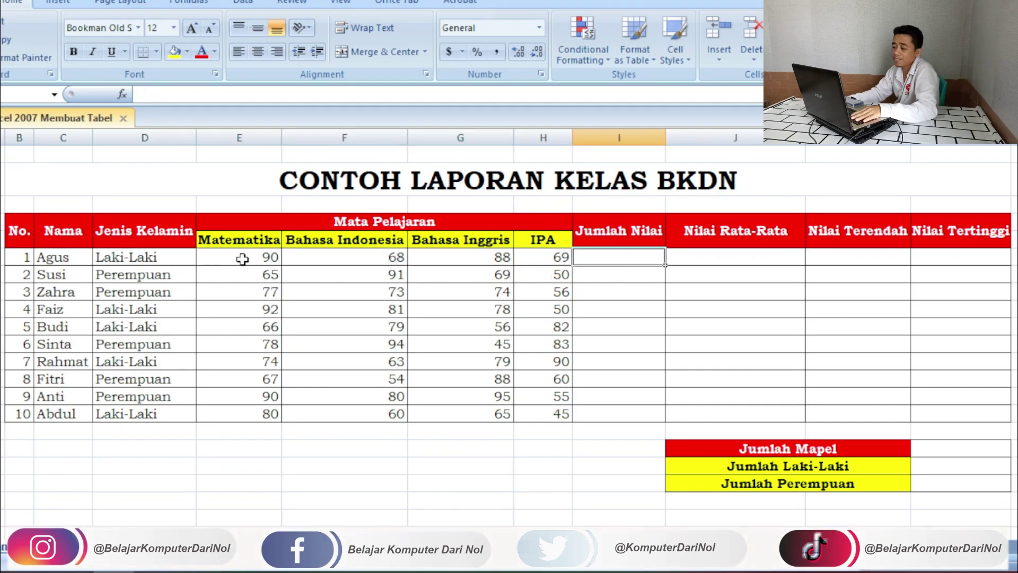
click(243, 259)
drag(263, 260, 447, 260)
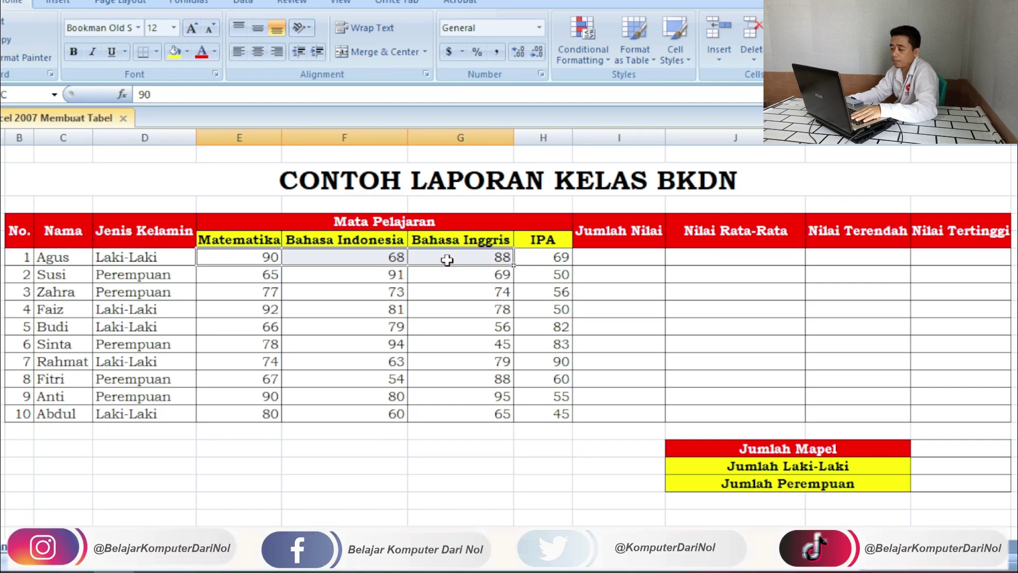
drag(511, 256, 526, 257)
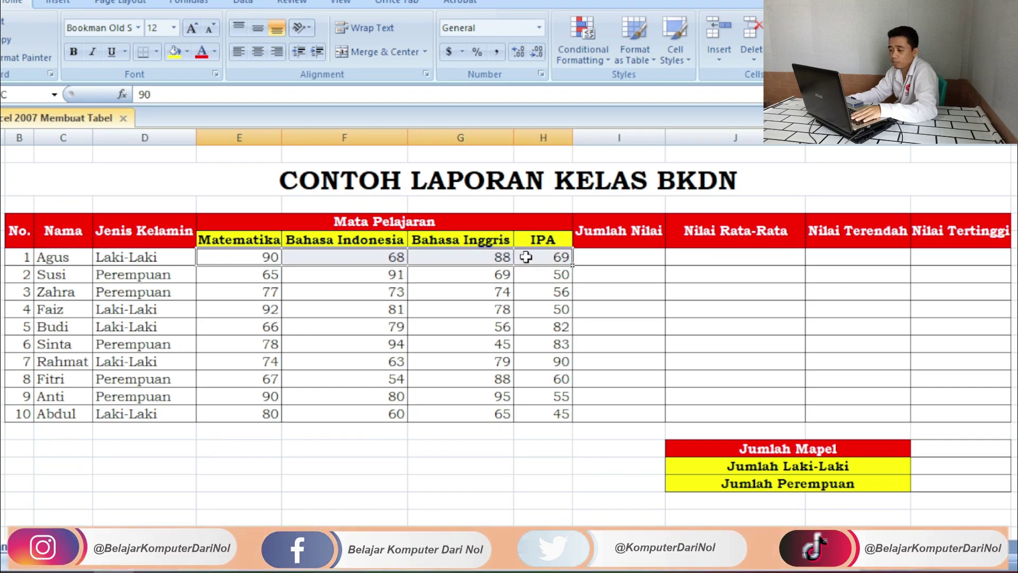
click(61, 259)
click(615, 256)
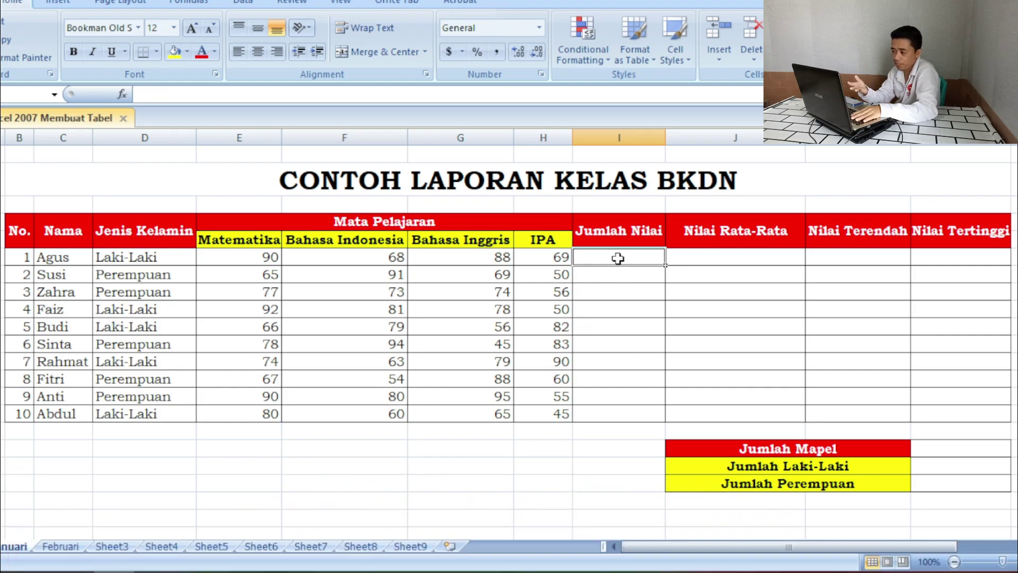
- Start a =SUM( formula in I6, the first student's Jumlah Nilai cell
text(=S)
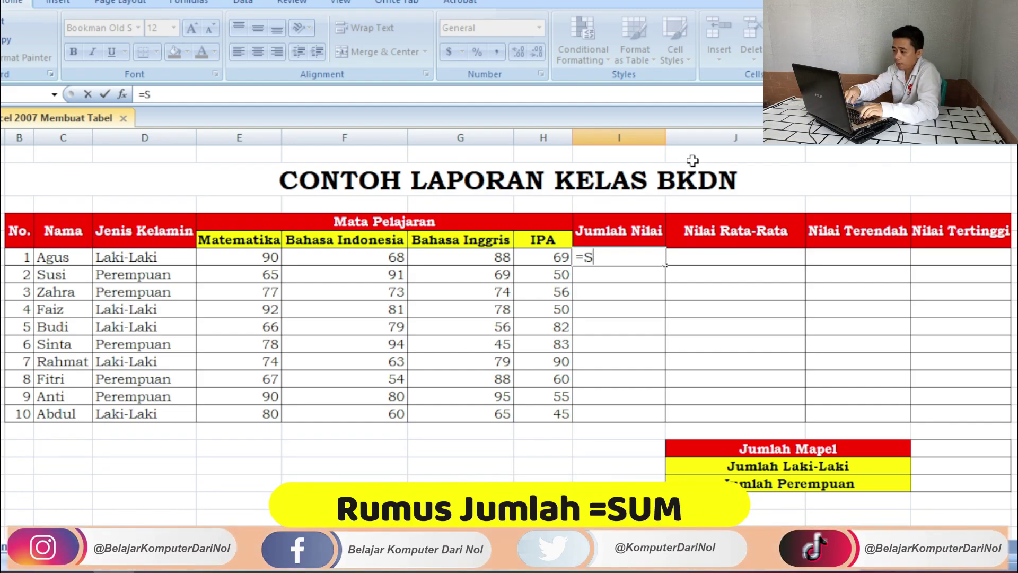
text(UM)
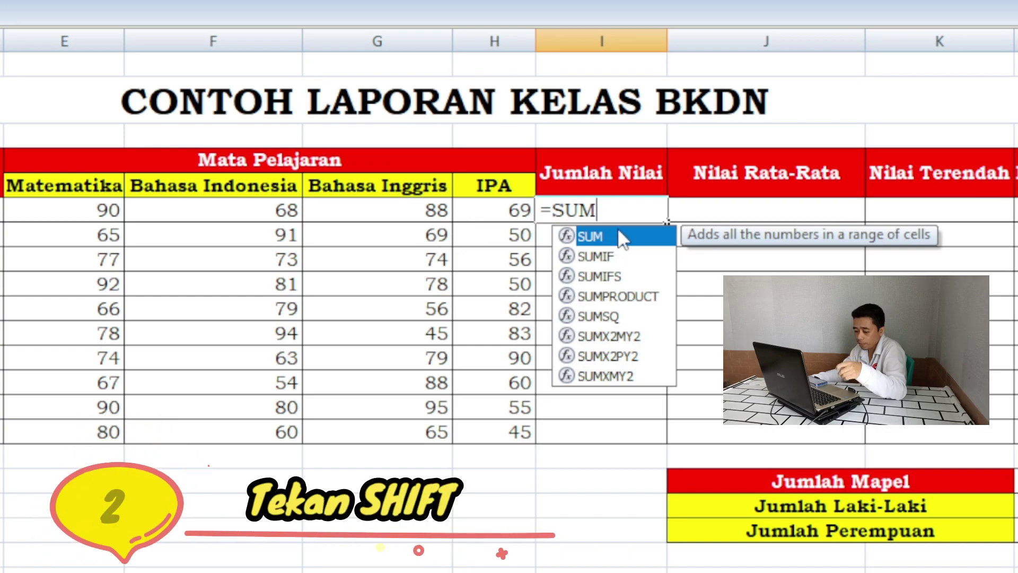
text(()
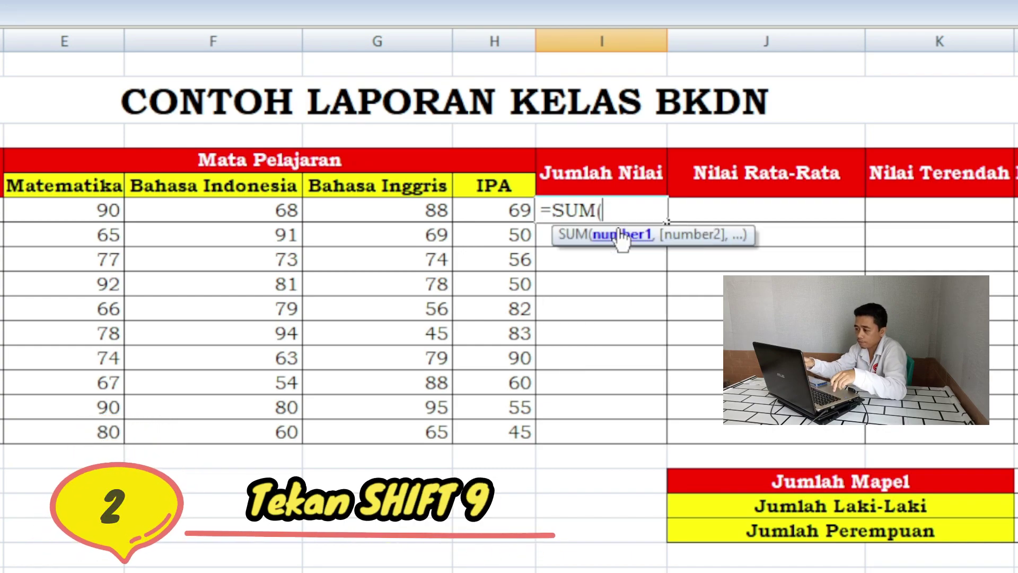
key(BackSpace)
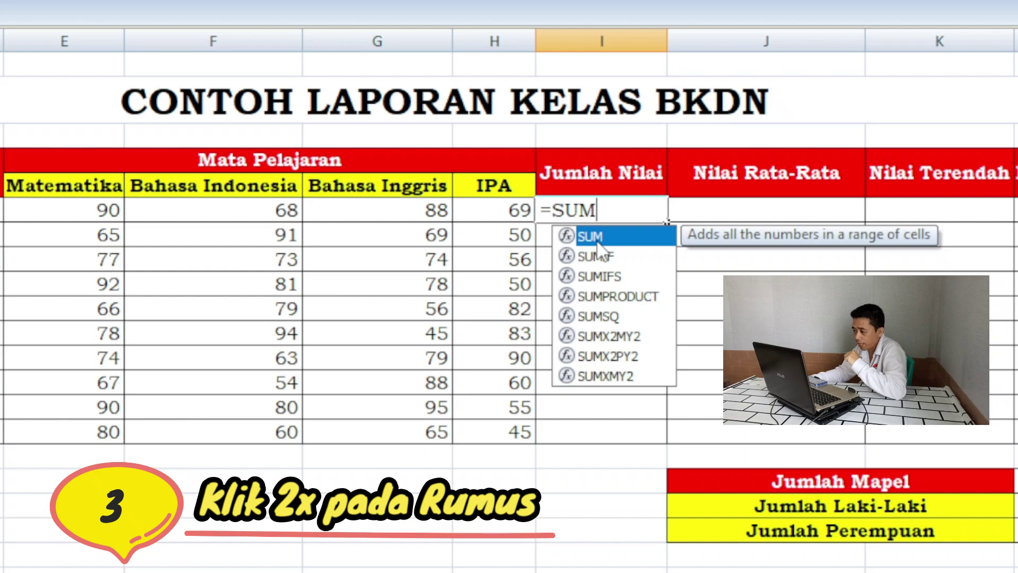
double_click(608, 234)
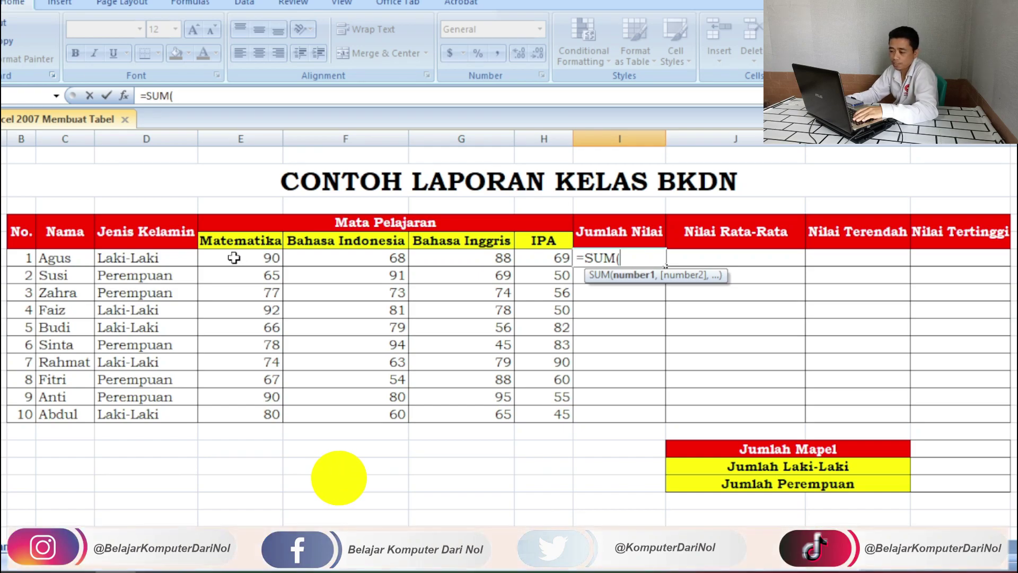
- Complete the formula as =SUM(E6:H6) so I6 shows 315
click(232, 260)
drag(282, 258, 464, 258)
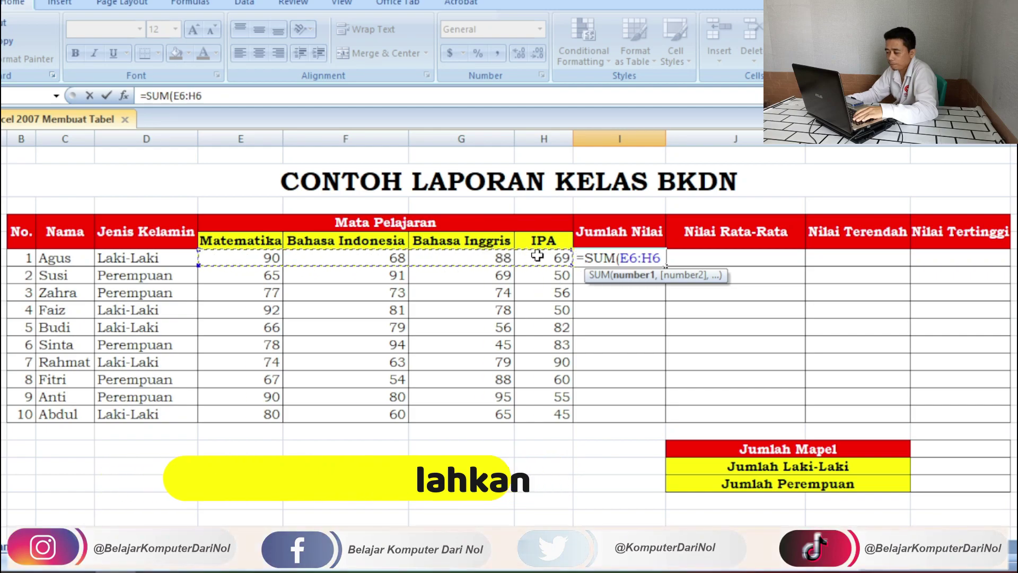
drag(538, 256, 537, 258)
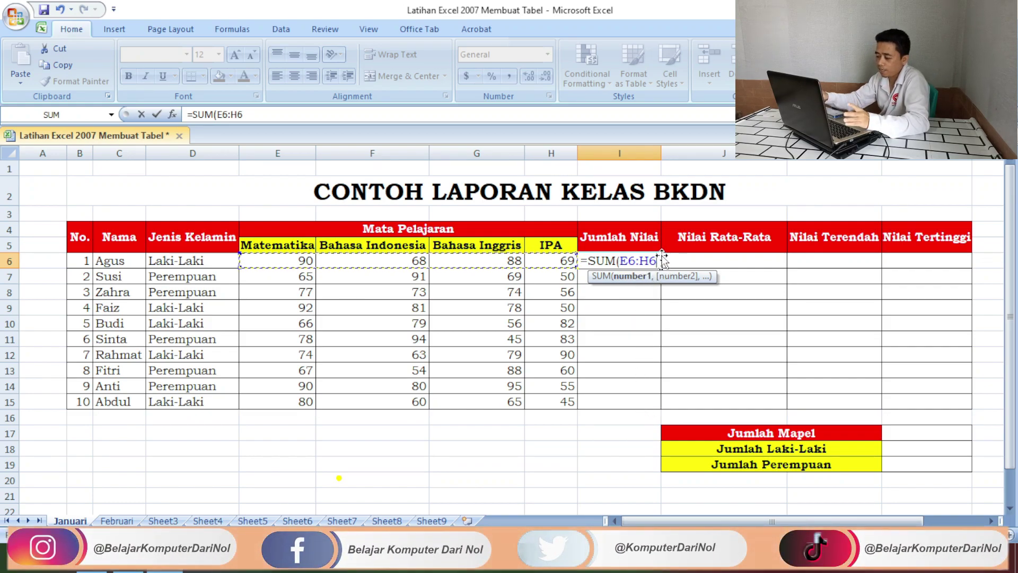
key(Return)
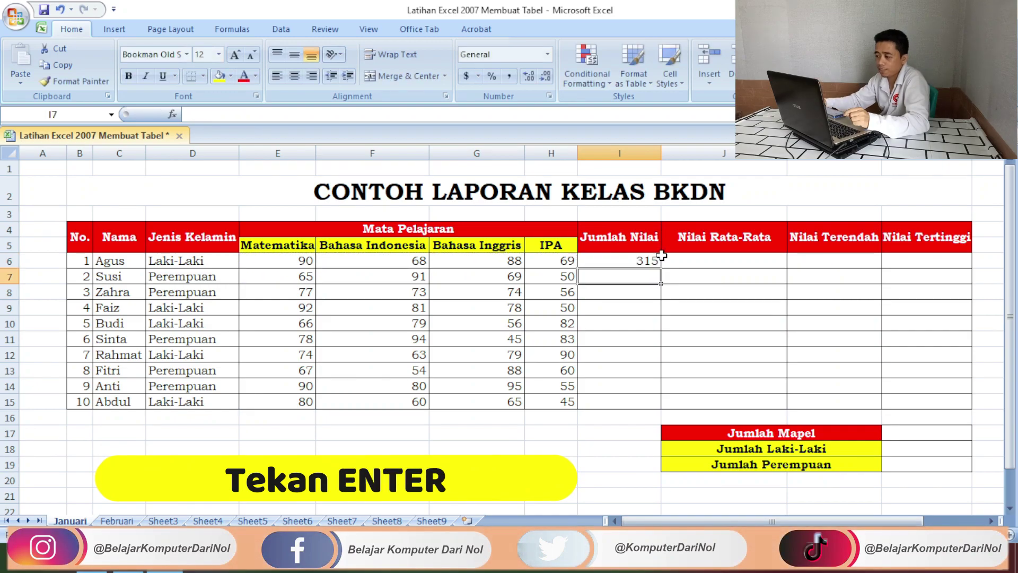
- Copy the SUM formula from I6 down to I15, giving totals from 315 to 250
click(604, 261)
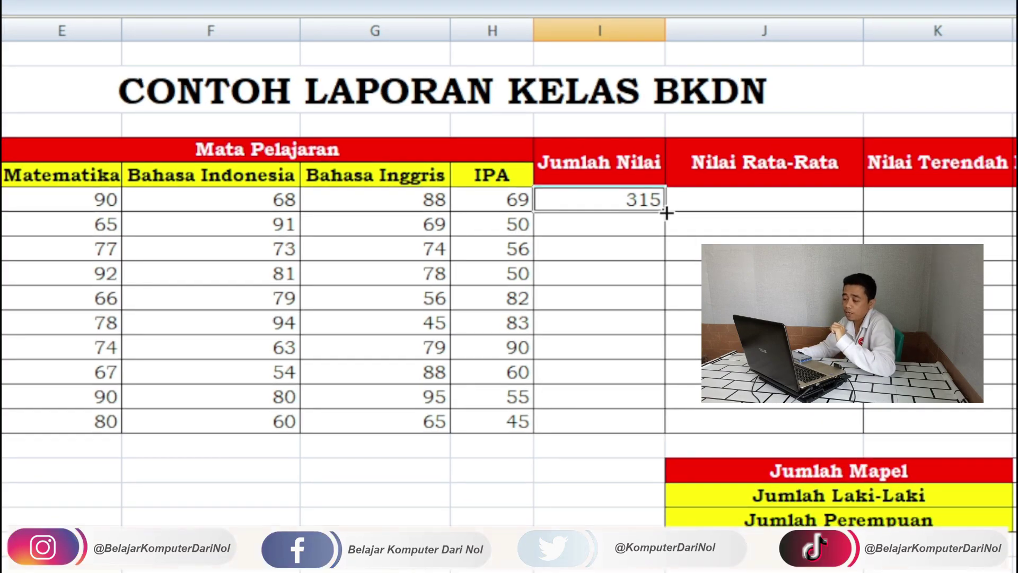
double_click(667, 213)
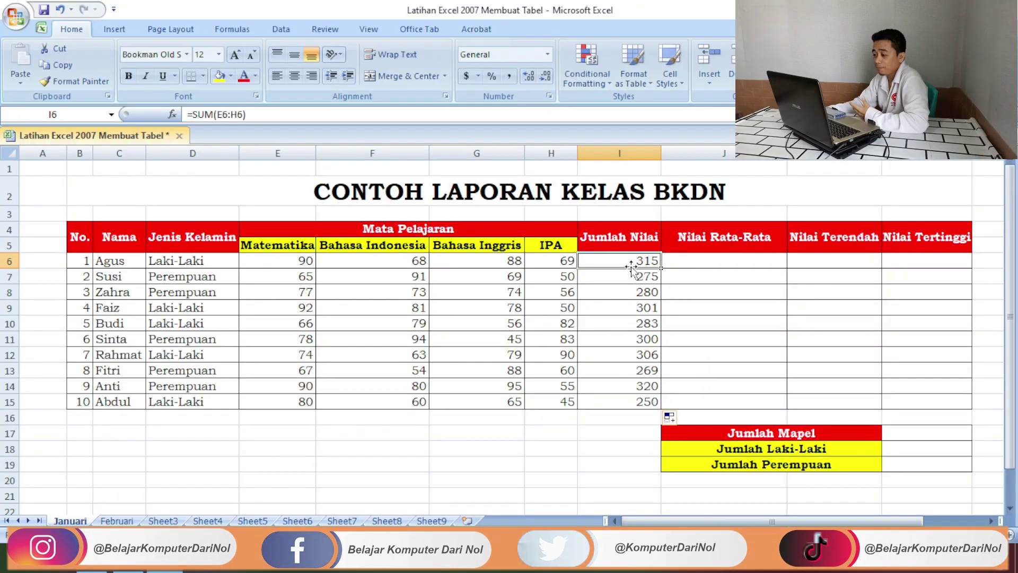
click(633, 265)
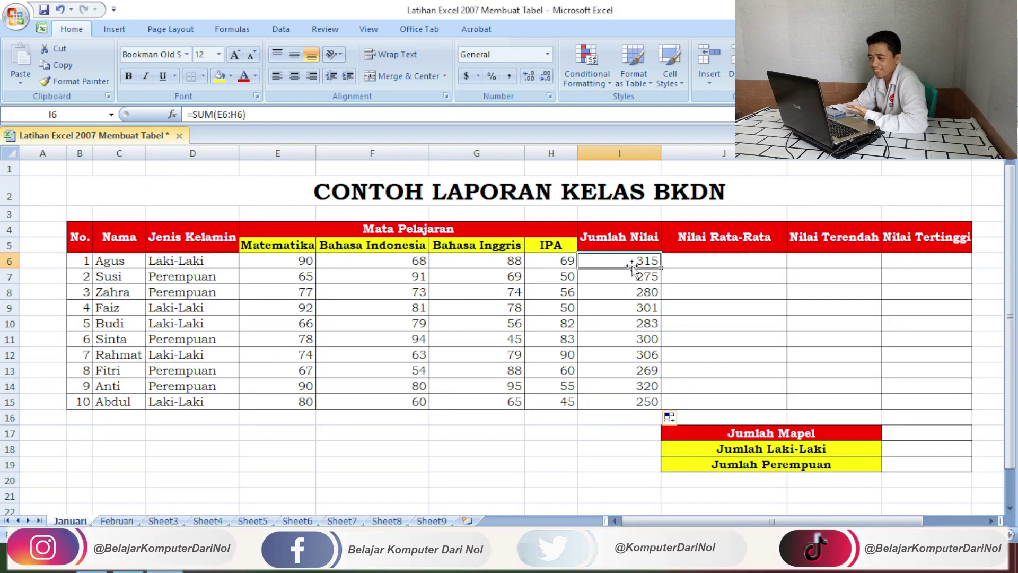
click(725, 259)
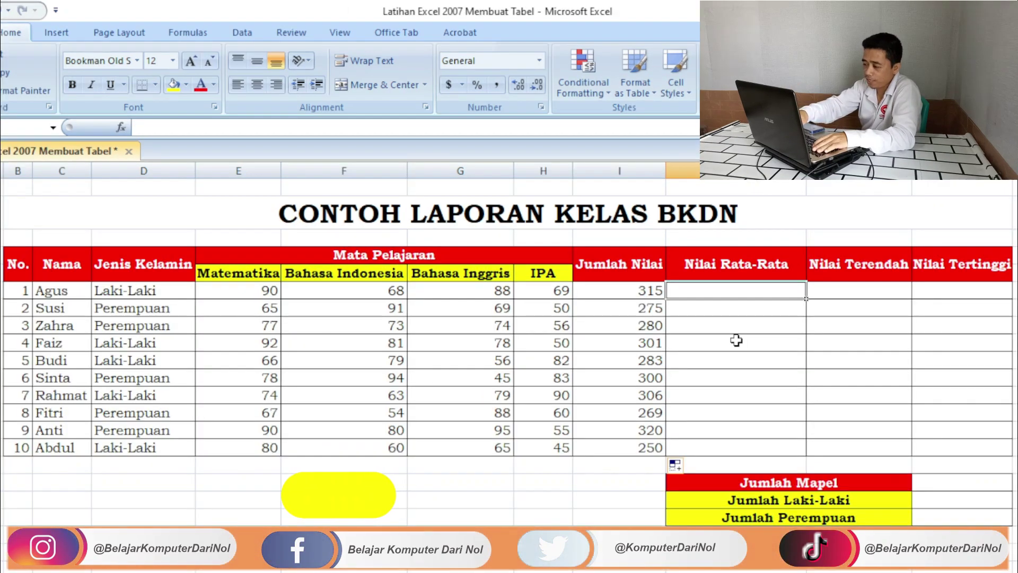
- Enter =AVERAGE(E6:H6) in J6, giving the first student's average of 78.75
text(=)
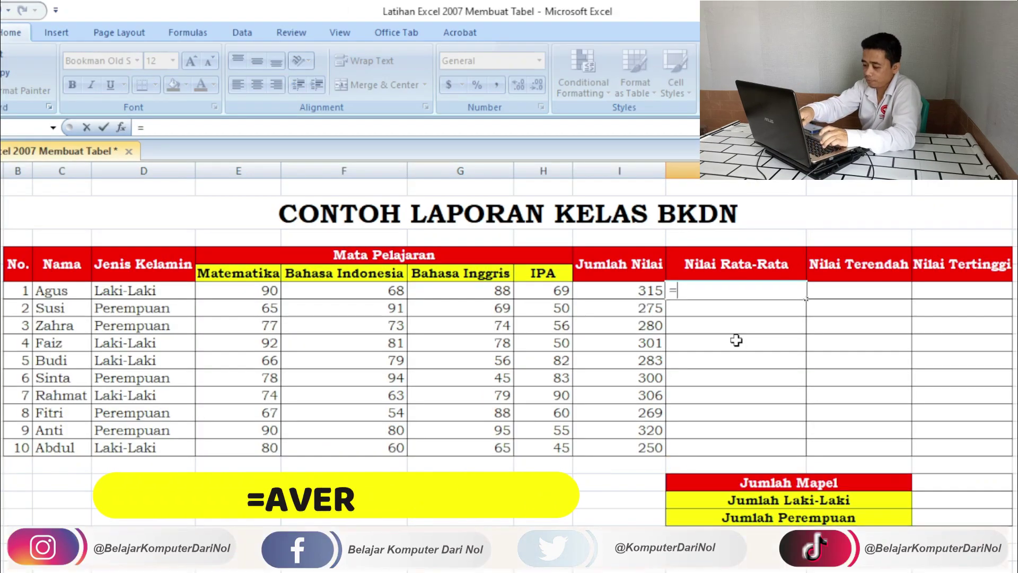
text(AVER)
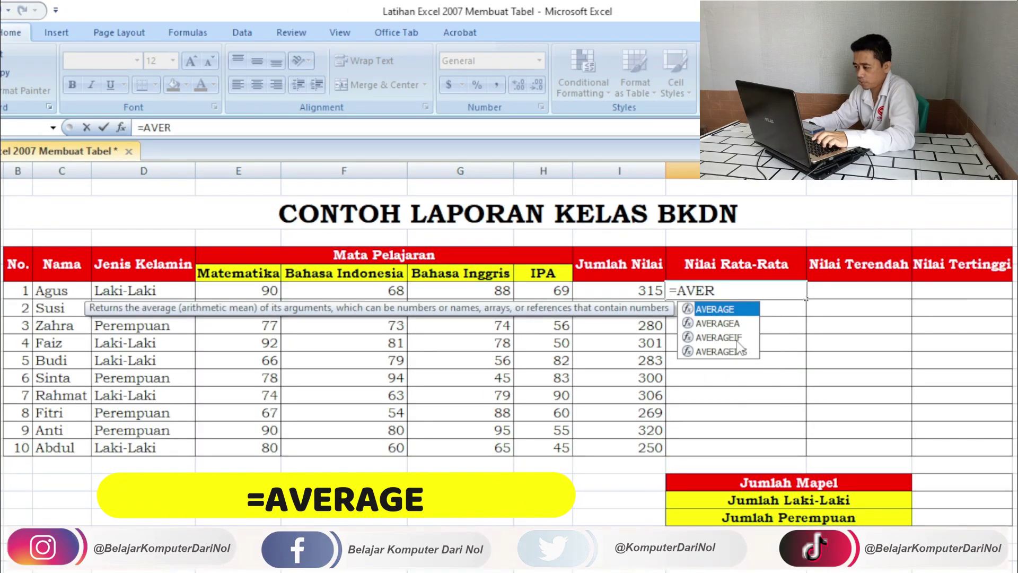
double_click(721, 310)
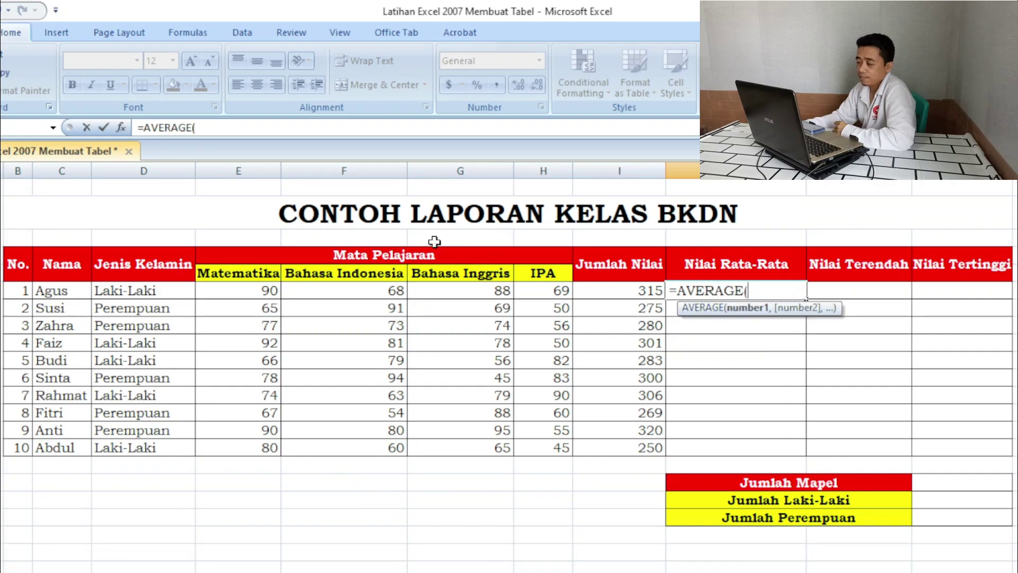
click(239, 289)
drag(239, 287, 531, 287)
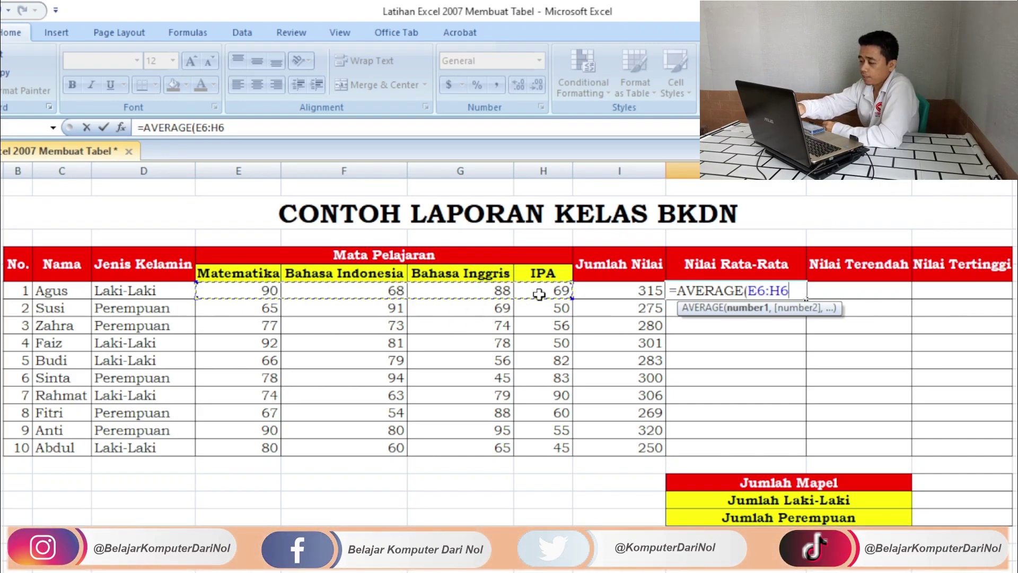
key(Return)
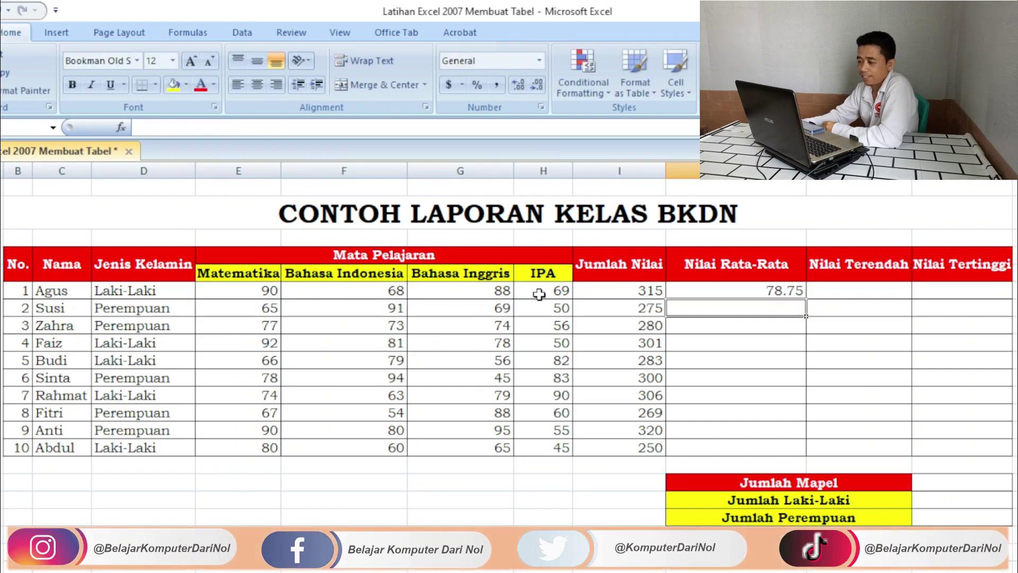
click(701, 296)
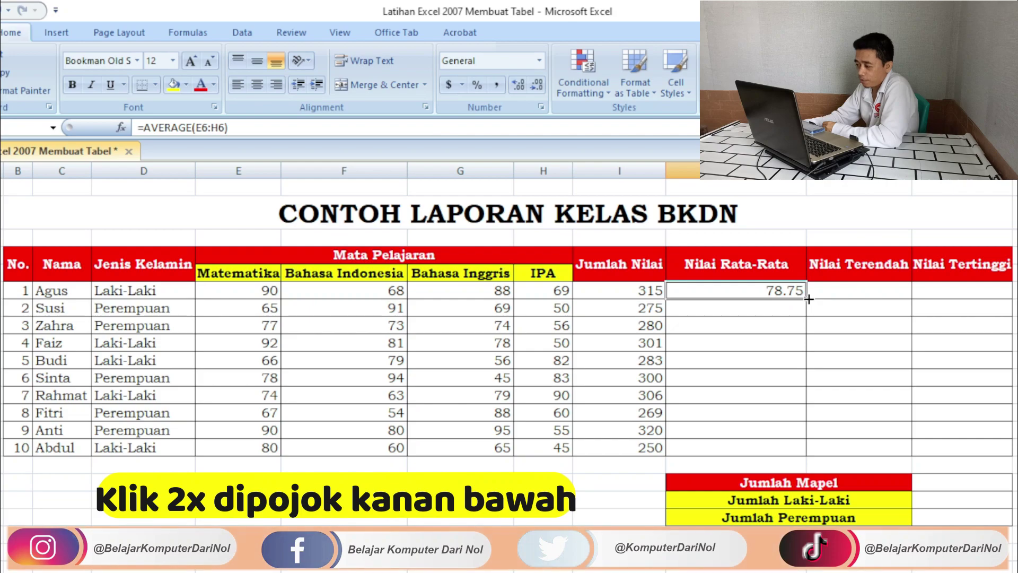
- Fill J6's AVERAGE formula down to J15, ending with 62.5
double_click(806, 297)
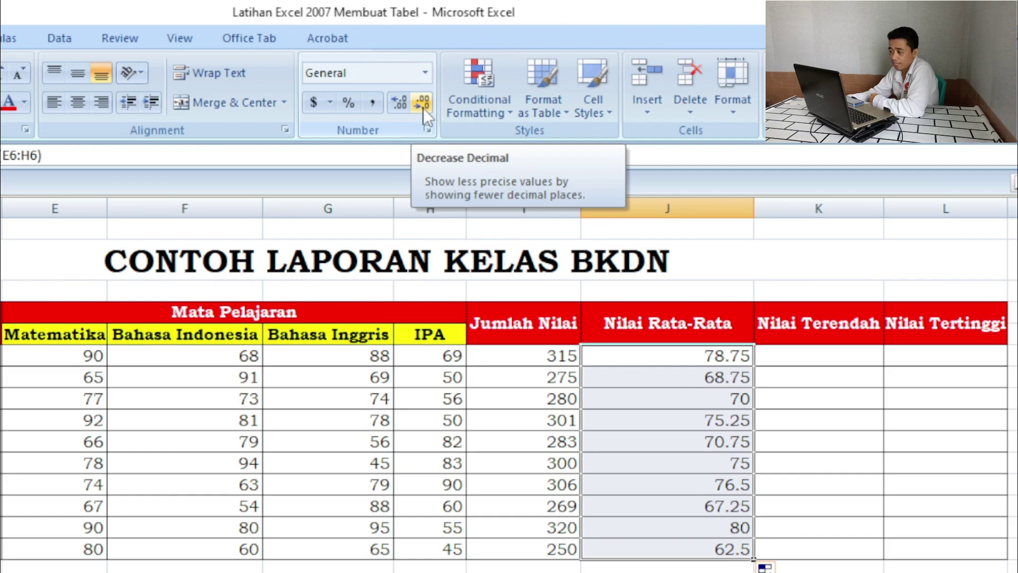
- Format the J6:J15 averages to one decimal place, e.g. 78.8 and 70.0
click(423, 106)
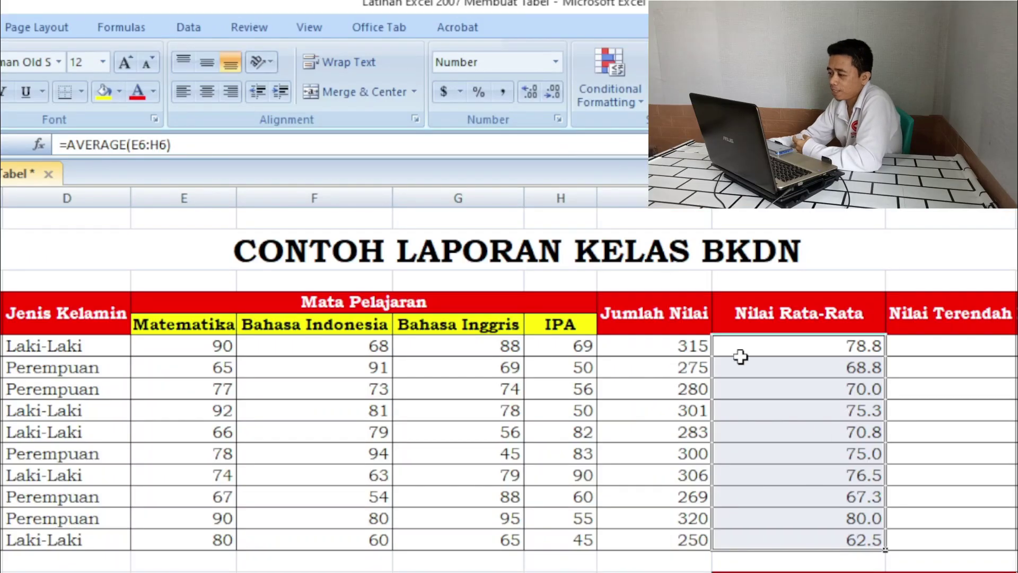
click(525, 98)
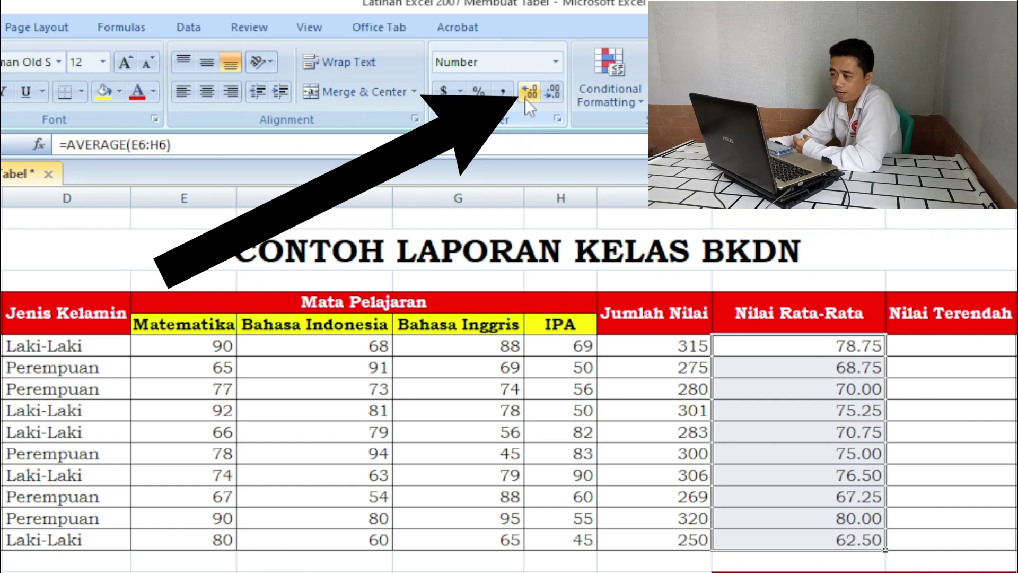
click(525, 98)
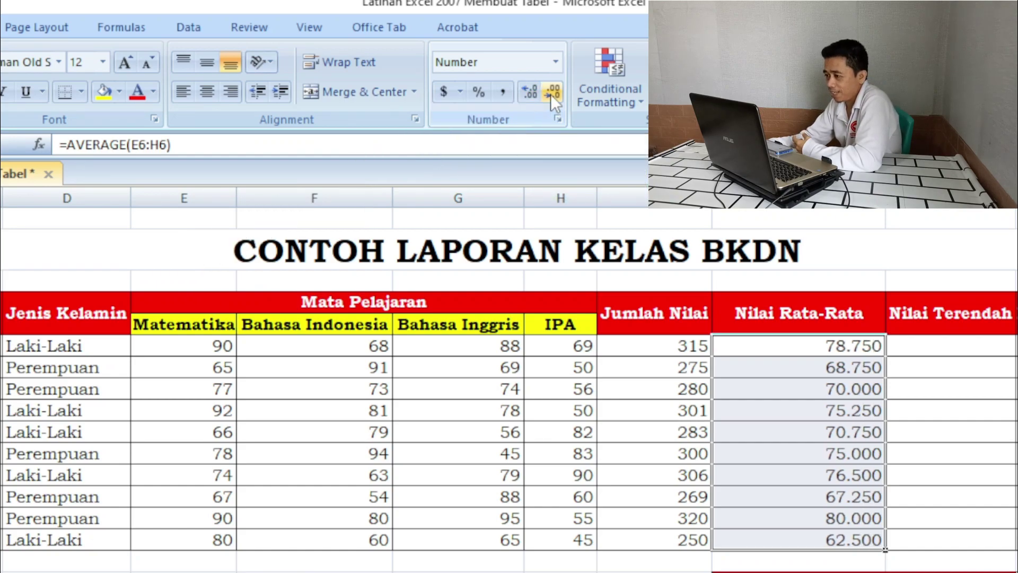
click(550, 94)
click(551, 94)
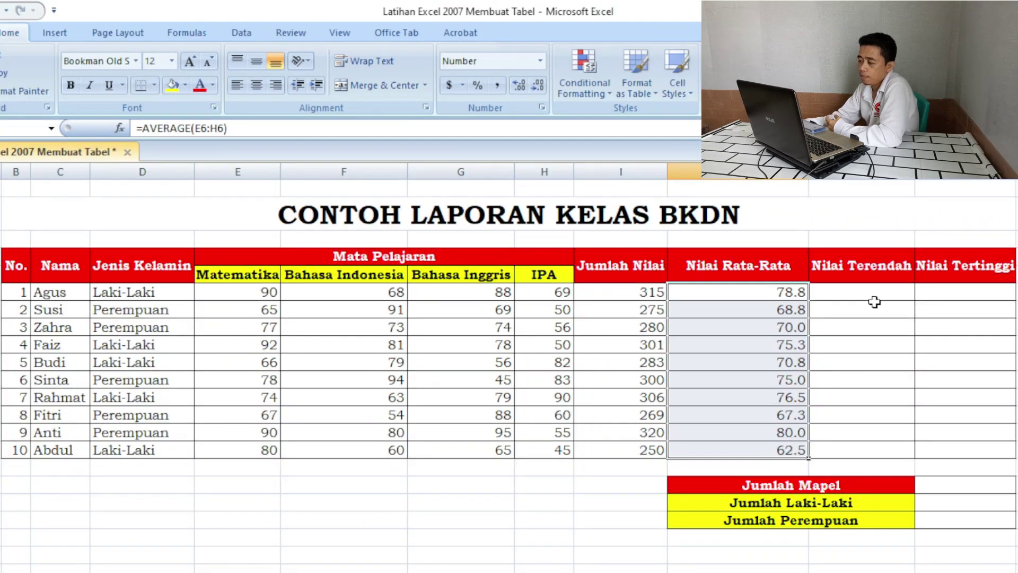
click(869, 293)
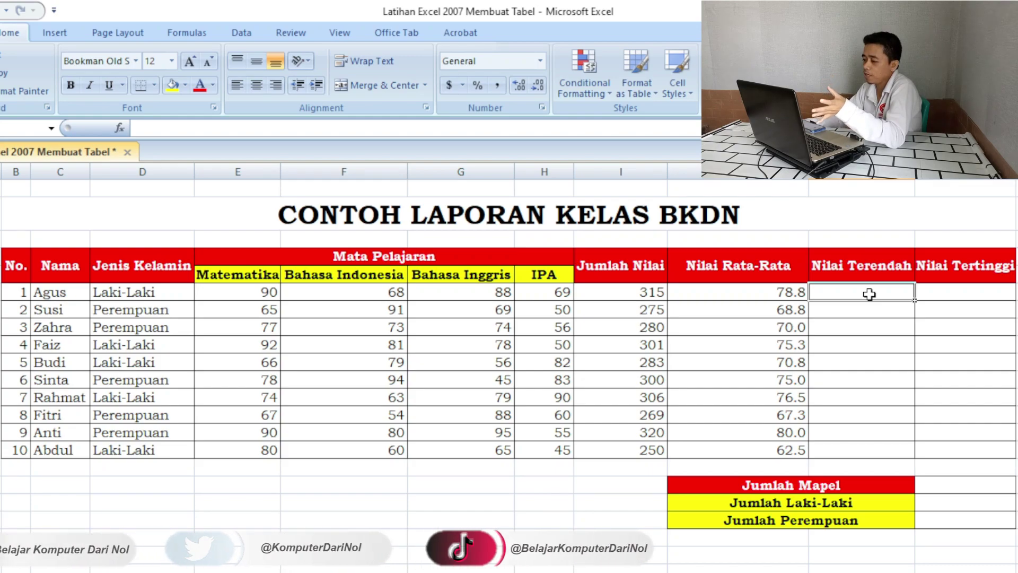
- Enter =MIN(E6:H6) in K6 for the first student's lowest score, 68
drag(263, 292, 549, 295)
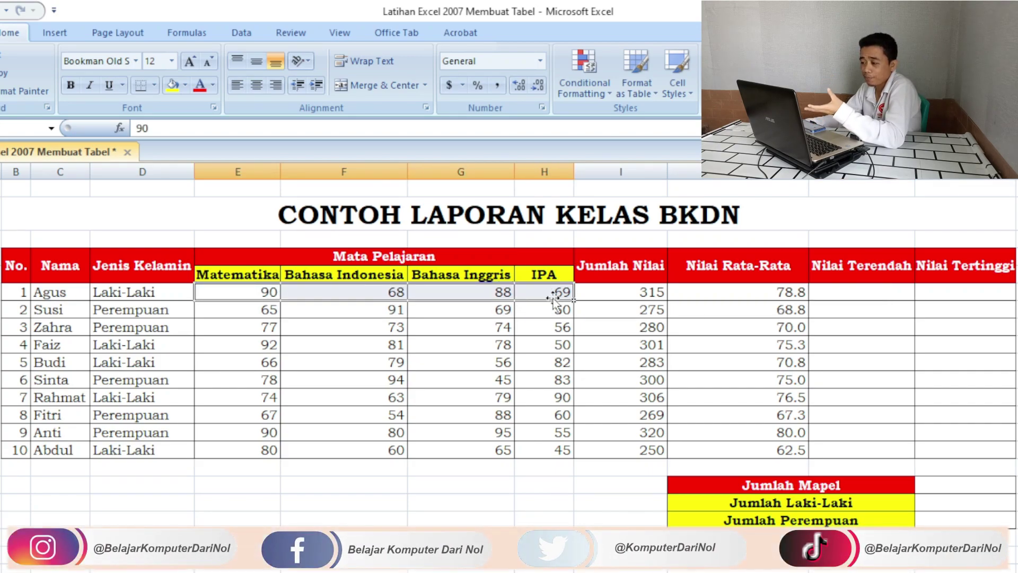
click(869, 294)
text(=M)
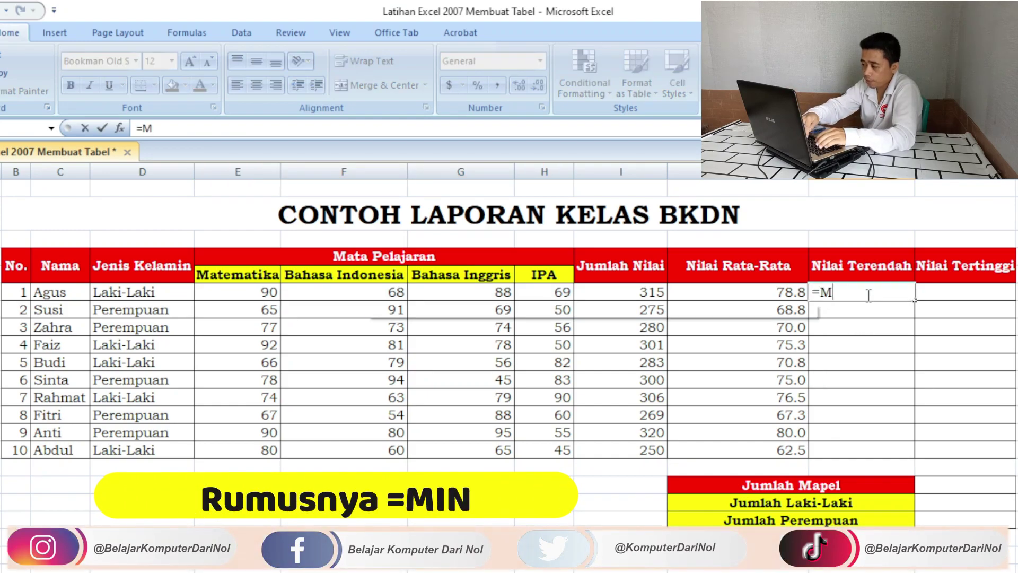
text(IN)
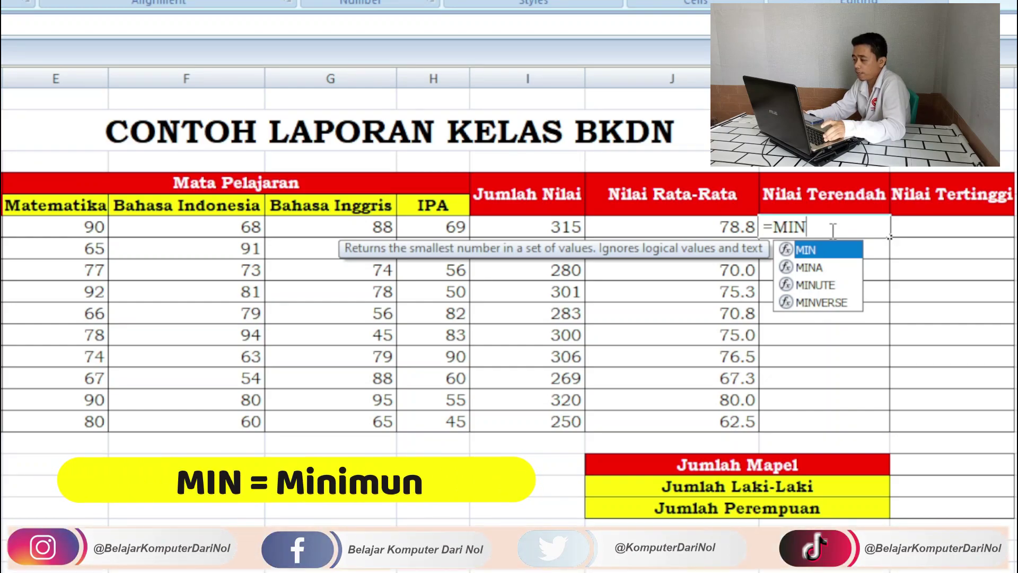
text(()
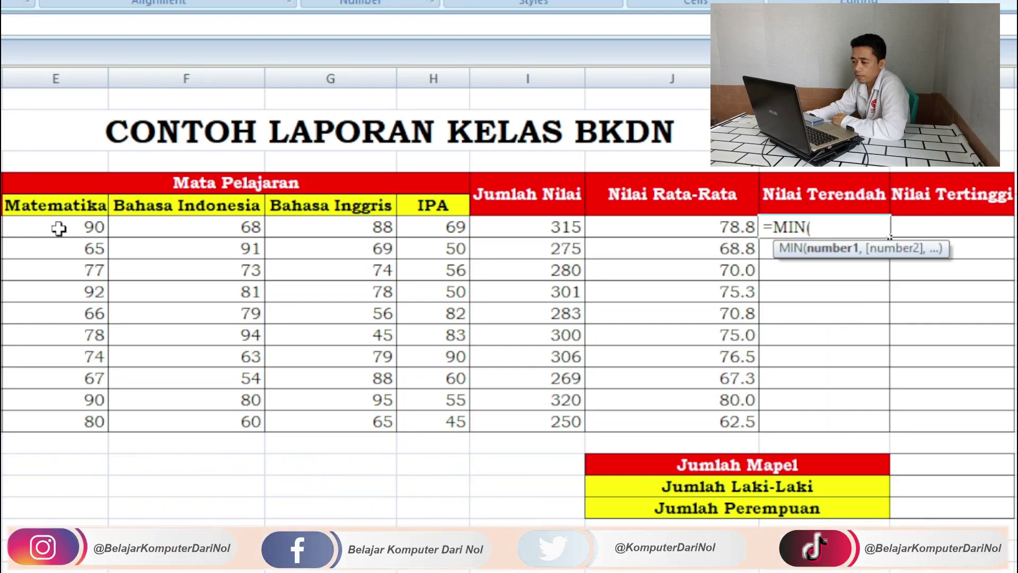
drag(58, 227, 423, 221)
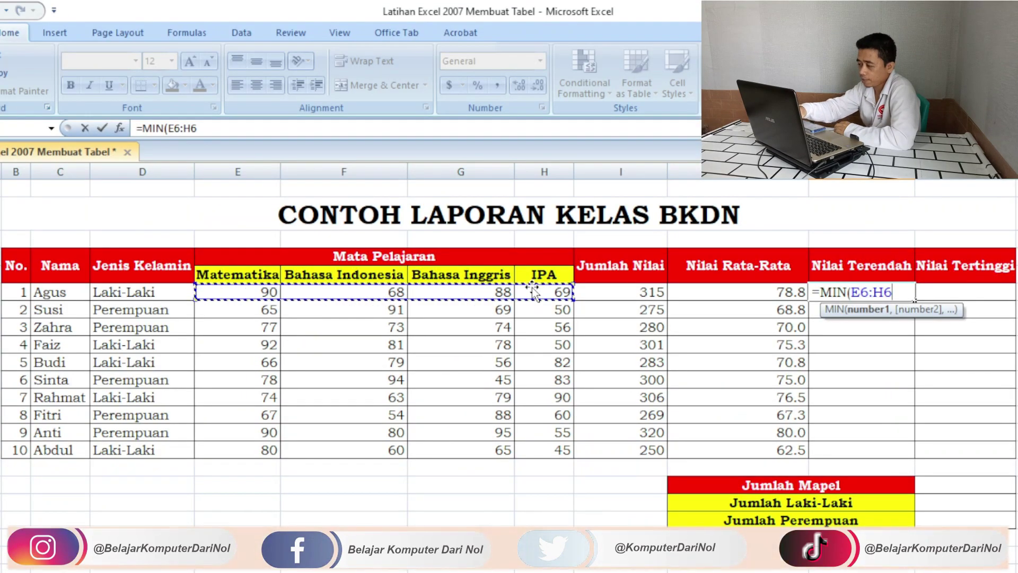
key(Return)
- Copy the MIN formula down to K15, giving lowest scores from 68 to 45
click(895, 295)
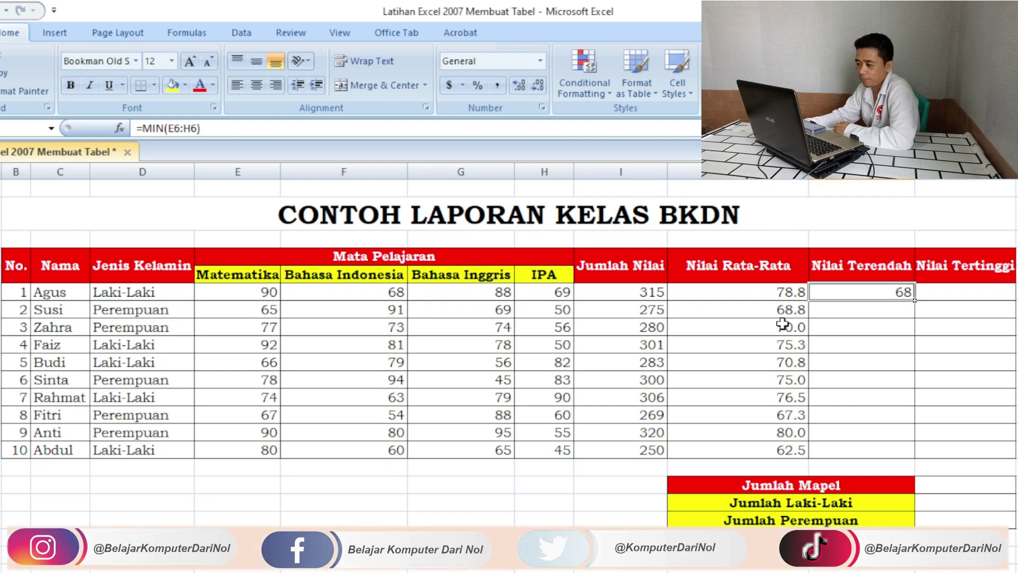
click(381, 295)
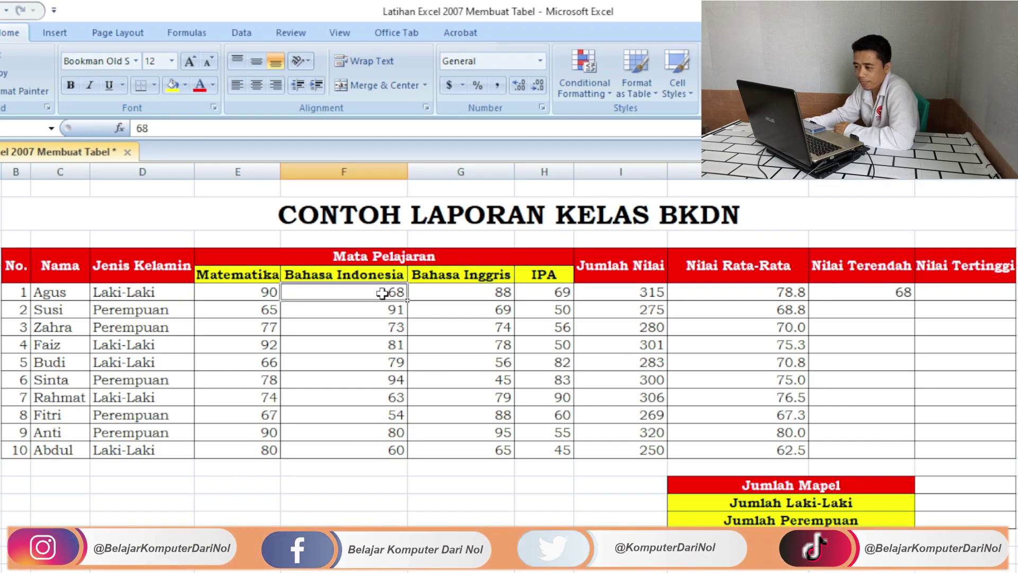
click(51, 298)
click(374, 294)
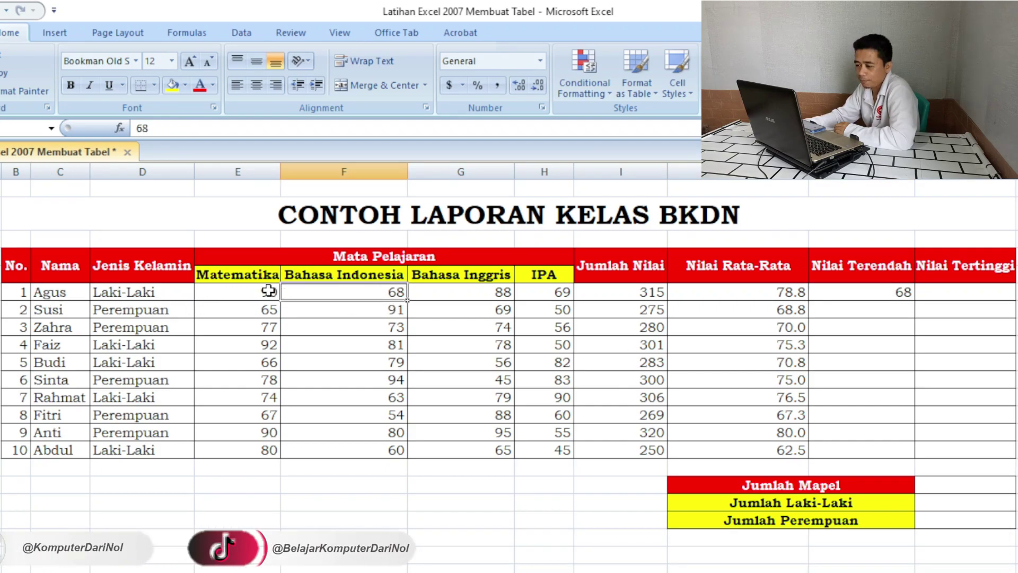
drag(223, 293, 535, 290)
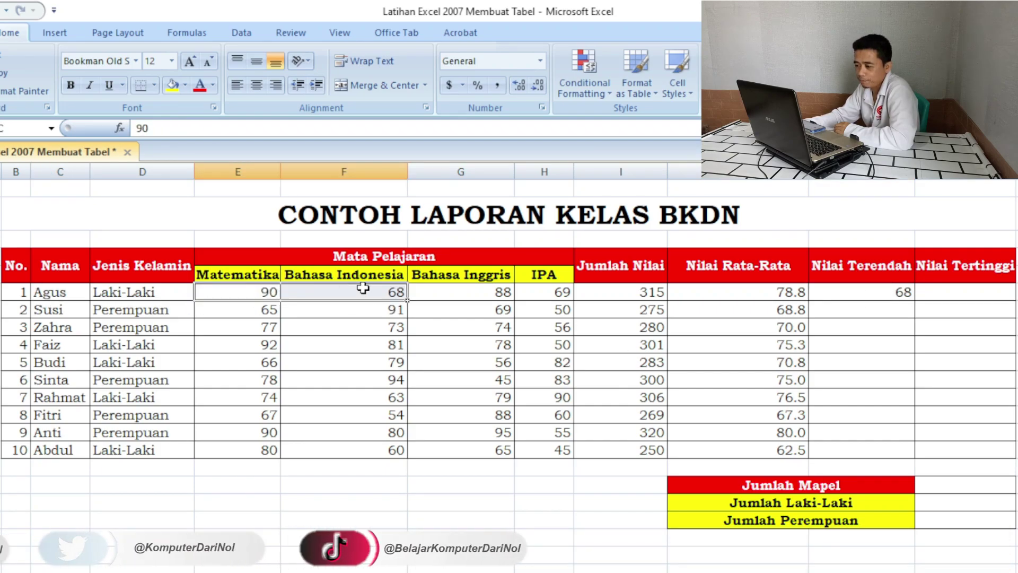
click(897, 292)
drag(917, 298, 917, 451)
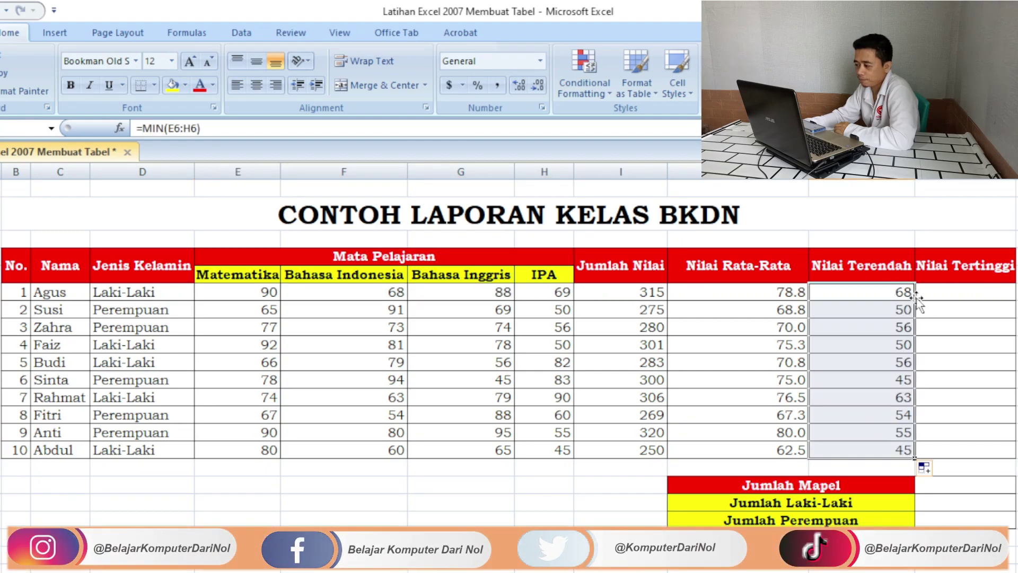
click(939, 291)
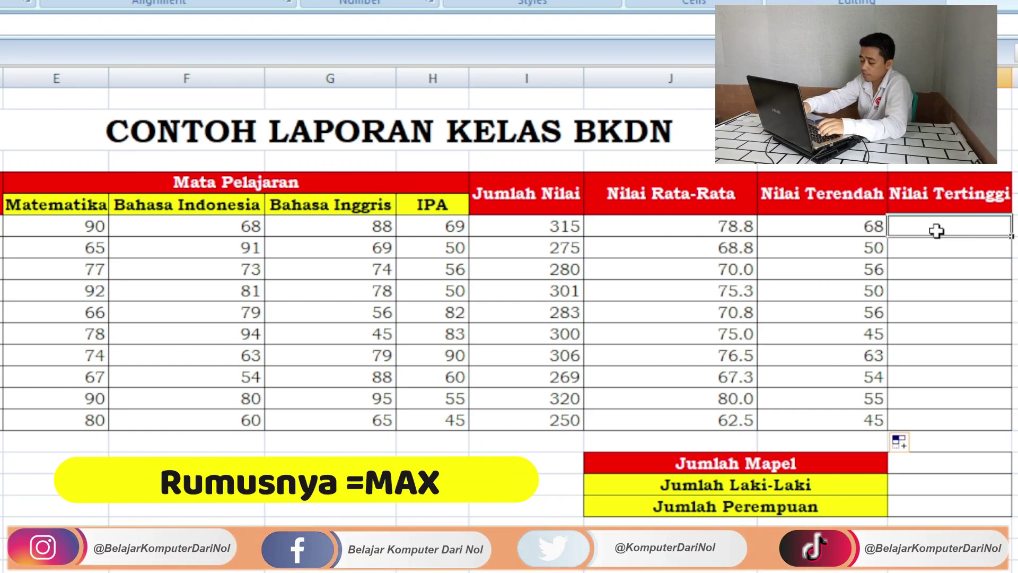
- Enter =MAX(E6:H6) in L6 and fill it down to L15, highest scores 90 to 80
text(=MAX)
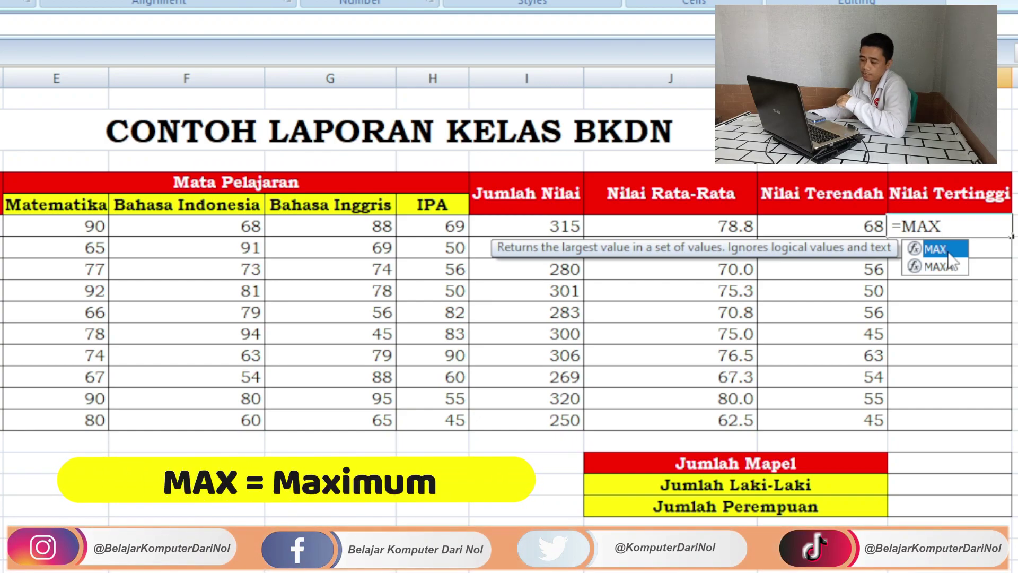
double_click(942, 249)
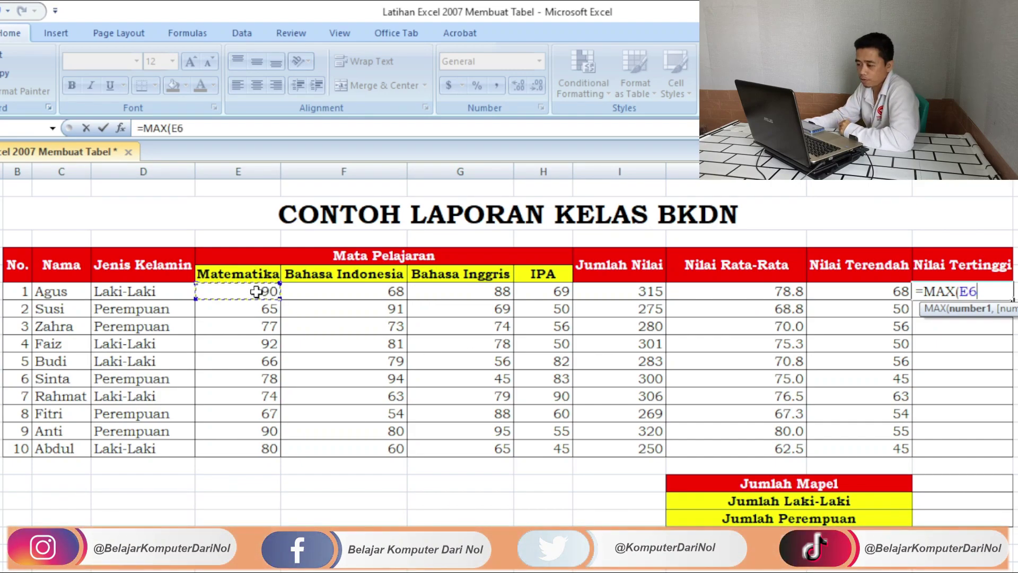
drag(256, 292, 529, 292)
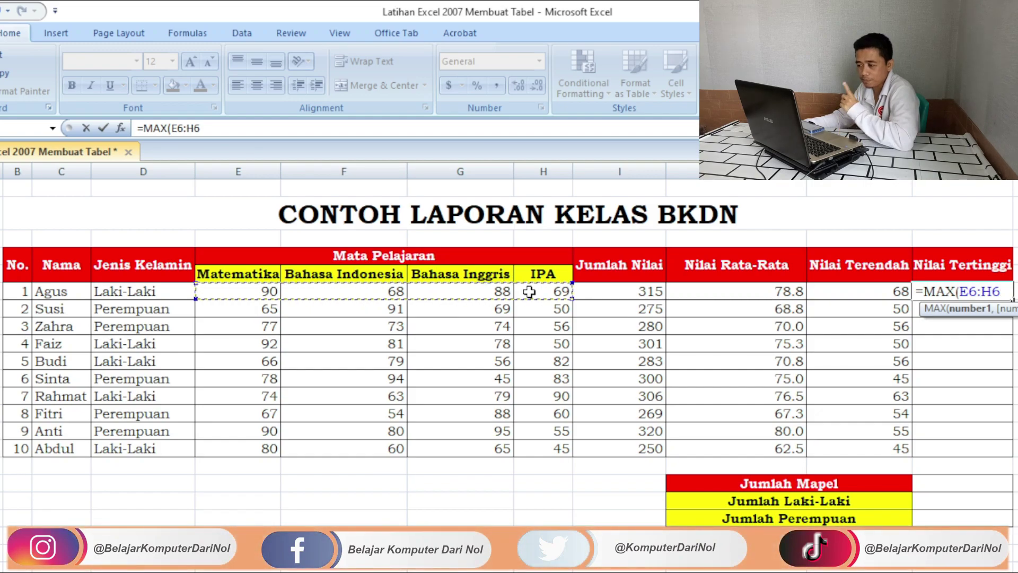
key(Return)
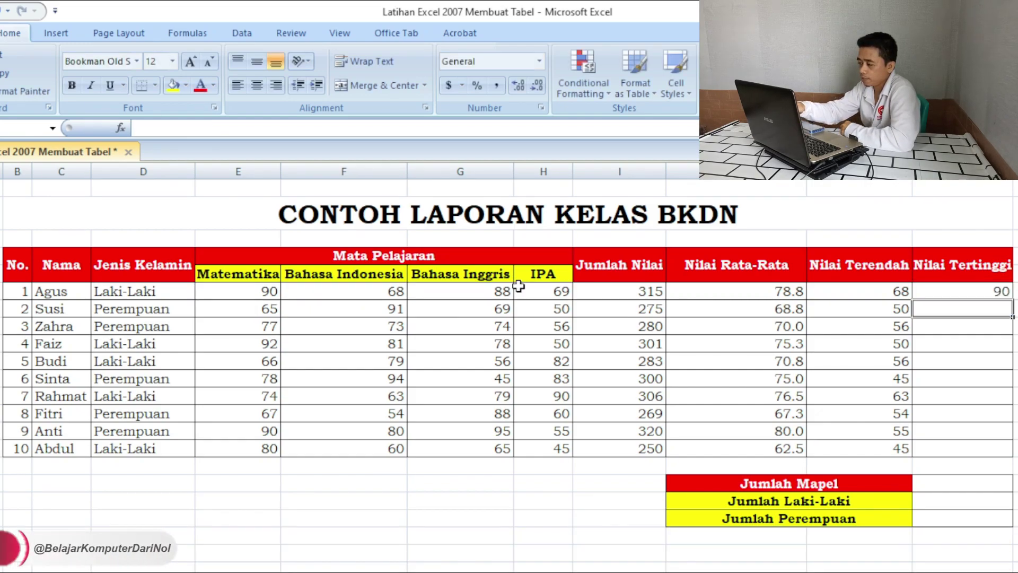
drag(246, 294, 488, 303)
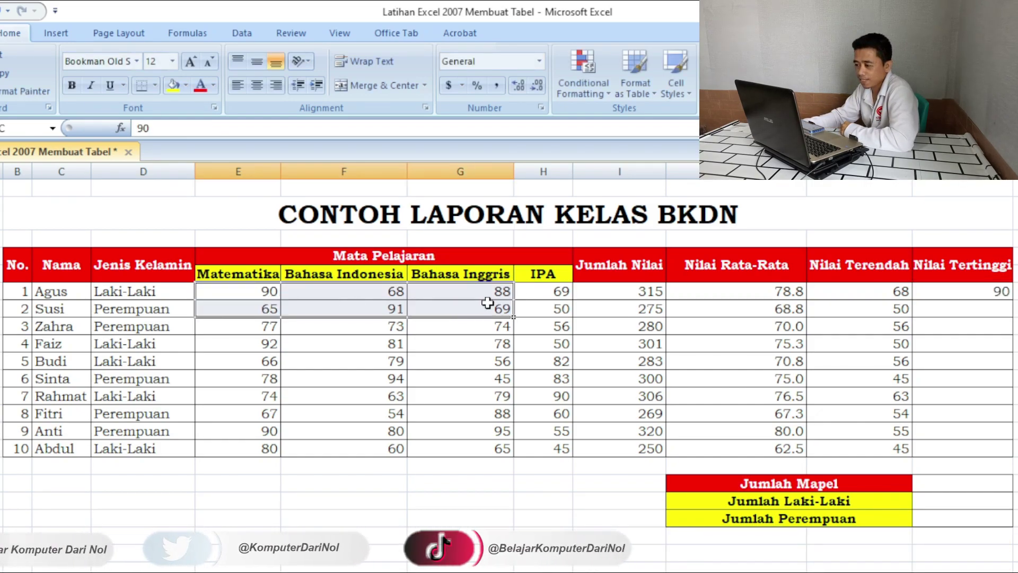
click(962, 292)
double_click(1013, 299)
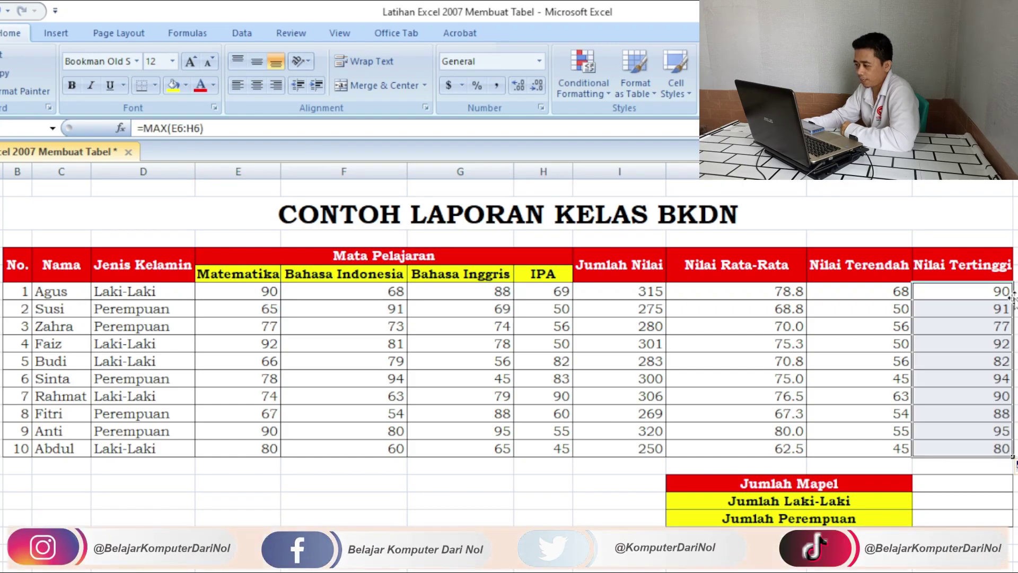
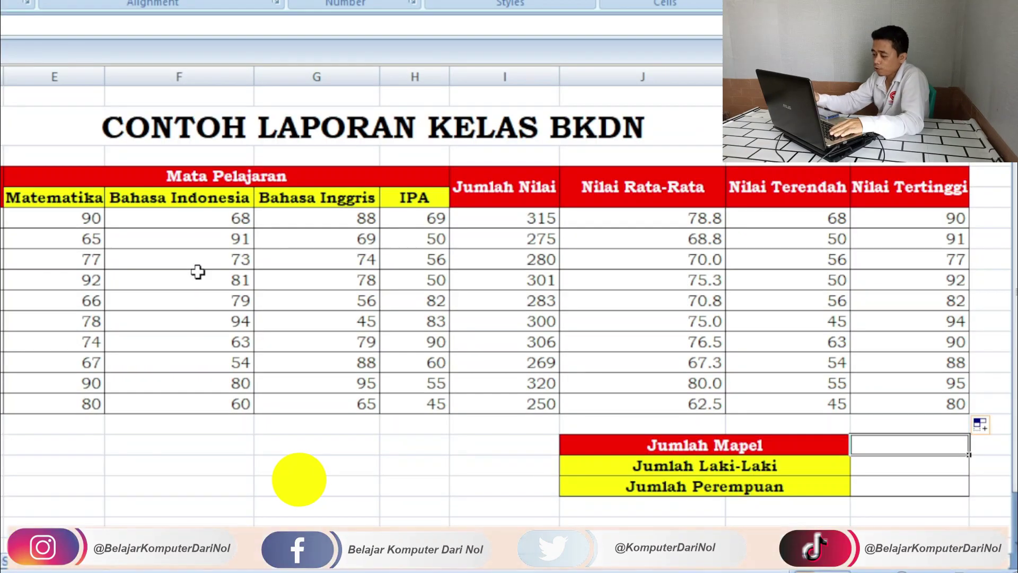
- Enter =COUNT( in the Jumlah Mapel cell to begin counting the subject score columns
text(=)
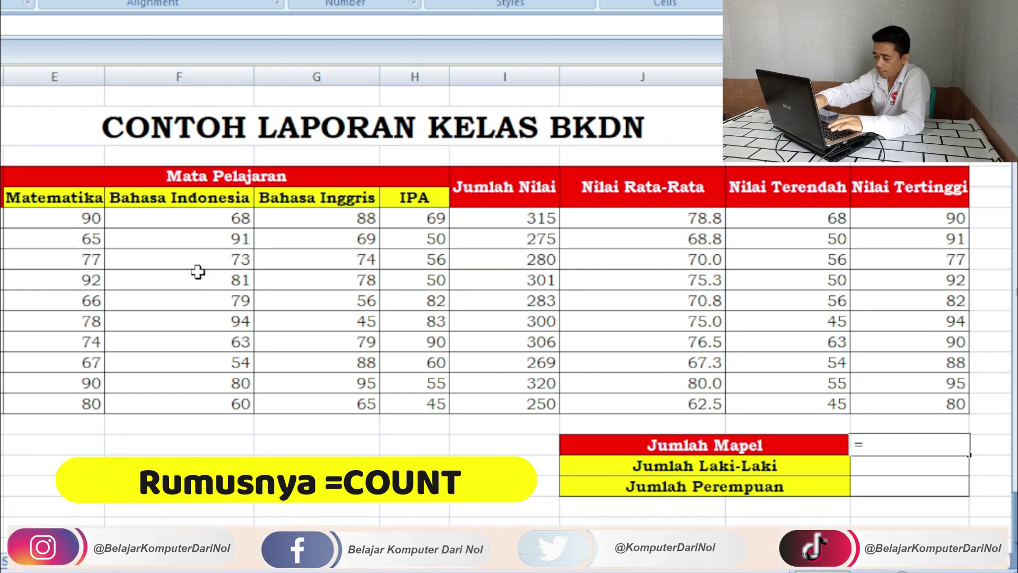
text(COUNT)
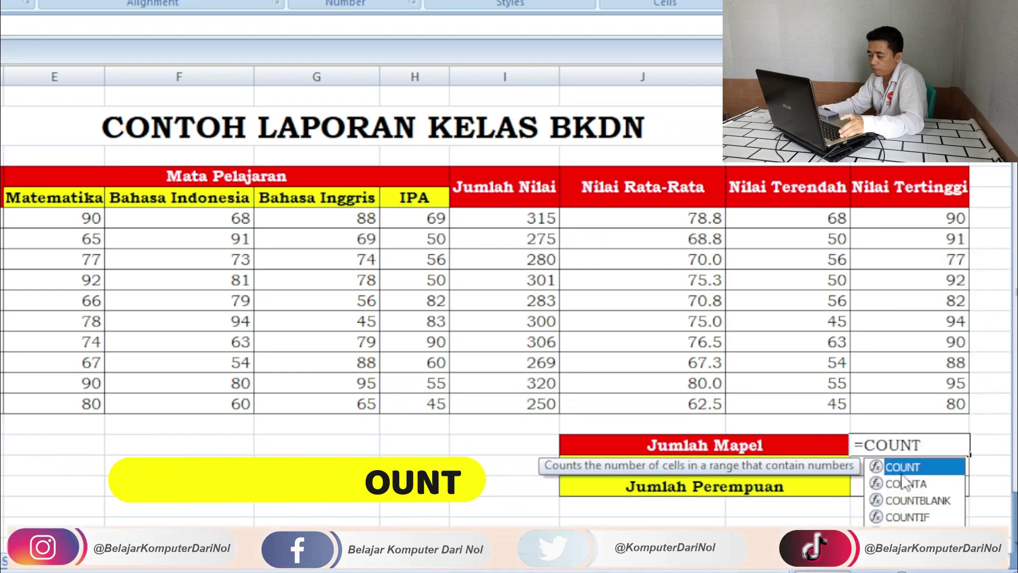
text(()
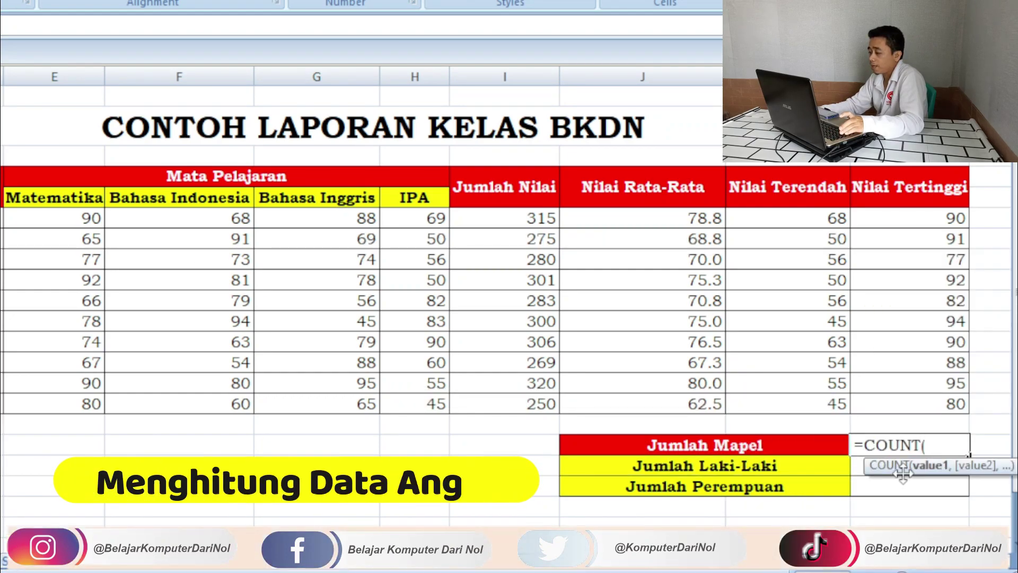
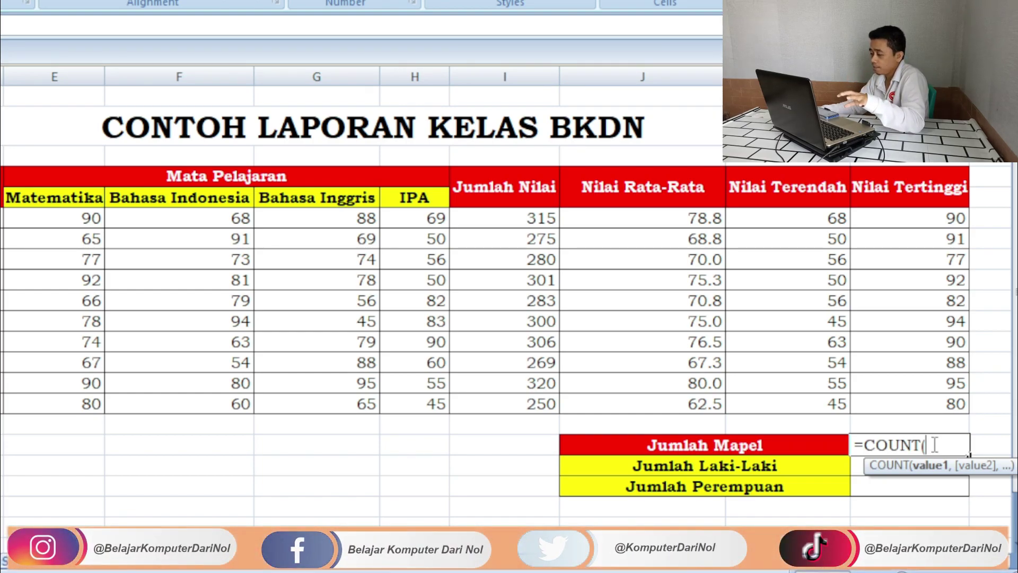
- Complete the Jumlah Mapel formula as =COUNT(E6:H6) so it shows 4
click(45, 215)
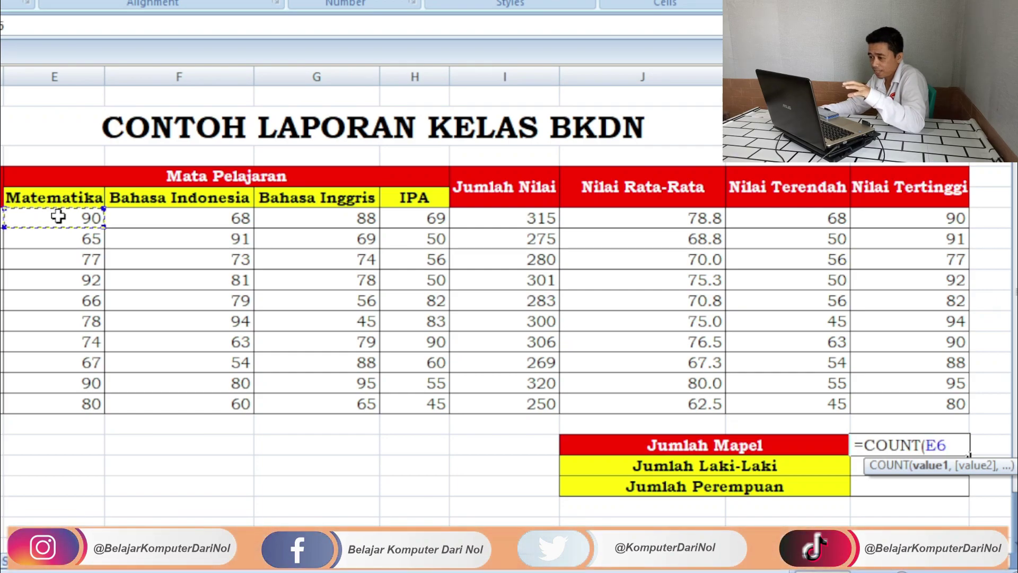
drag(57, 216, 403, 218)
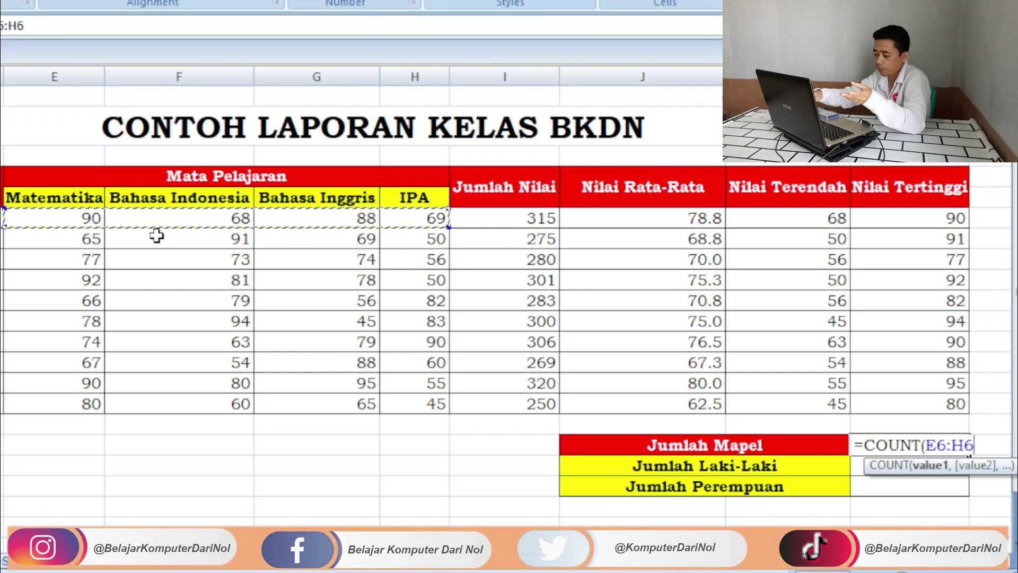
key(Return)
click(908, 443)
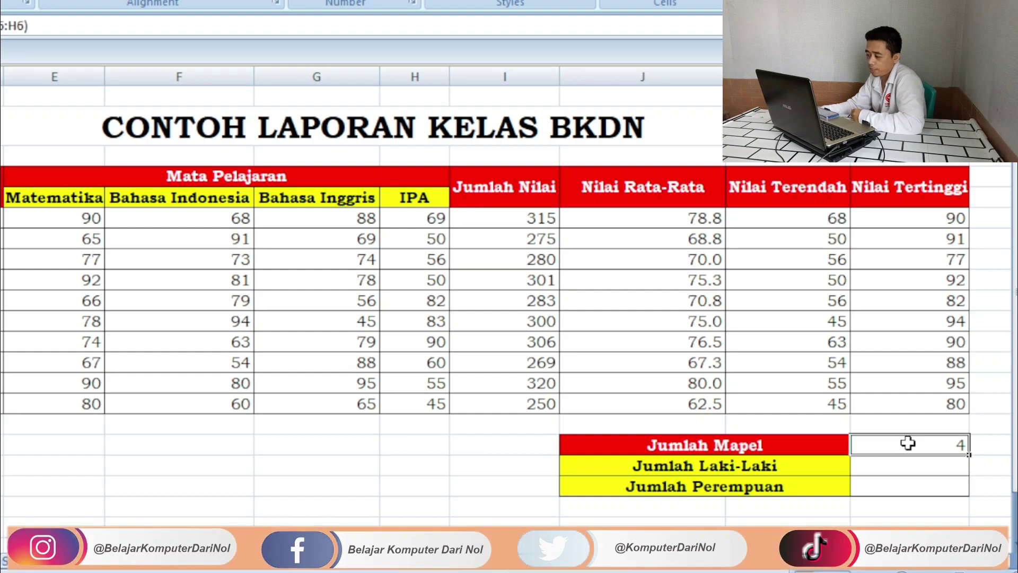
- Highlight the student names and Jenis Kelamin entries to be counted for Jumlah Laki-Laki
click(975, 500)
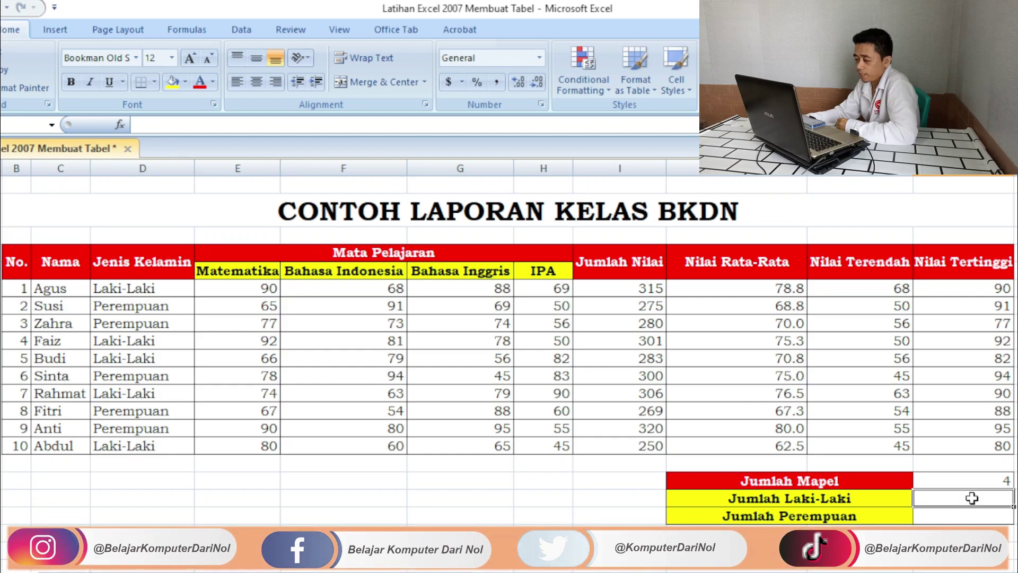
click(66, 288)
drag(66, 288, 73, 444)
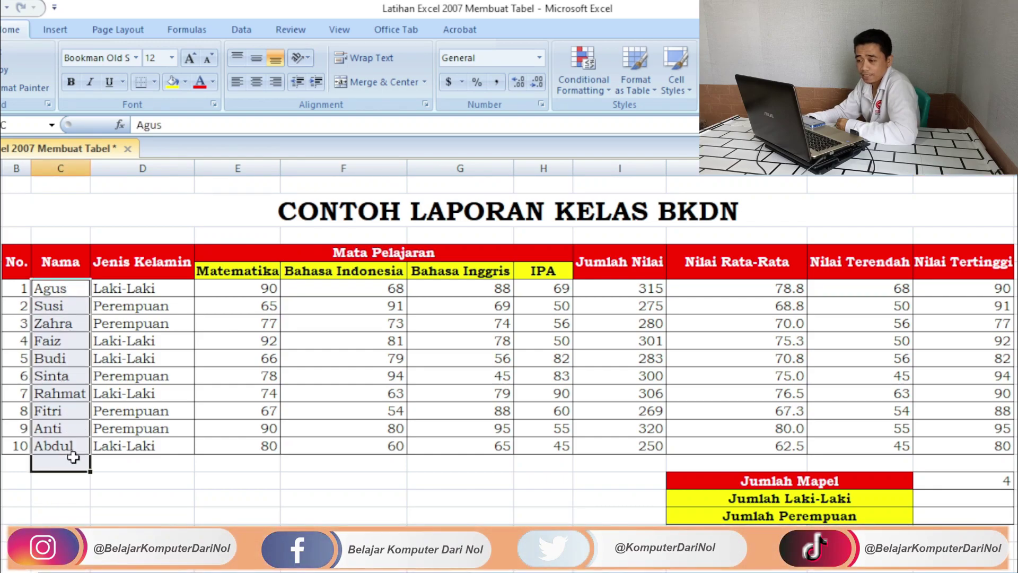
drag(139, 286, 138, 443)
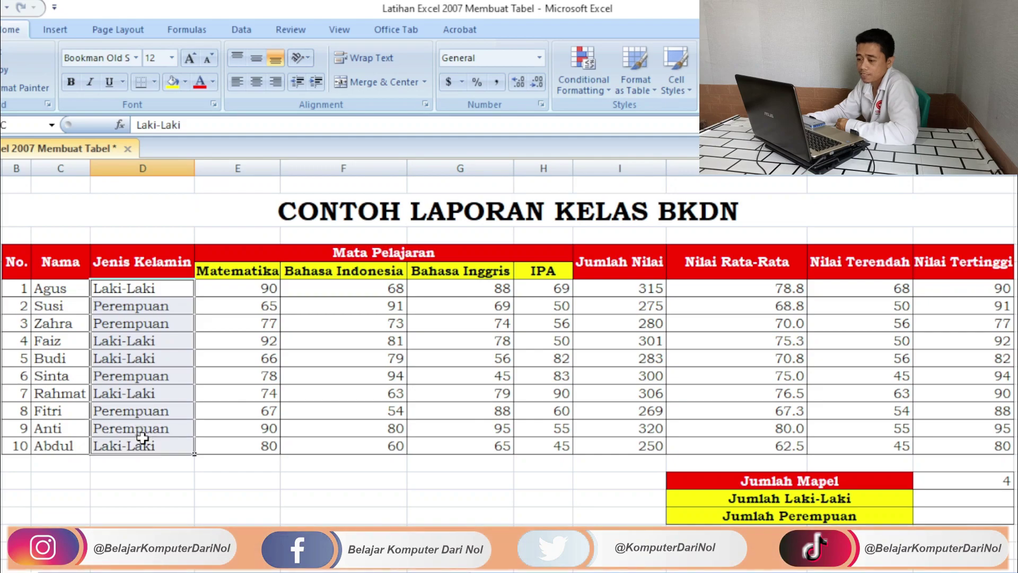
click(978, 497)
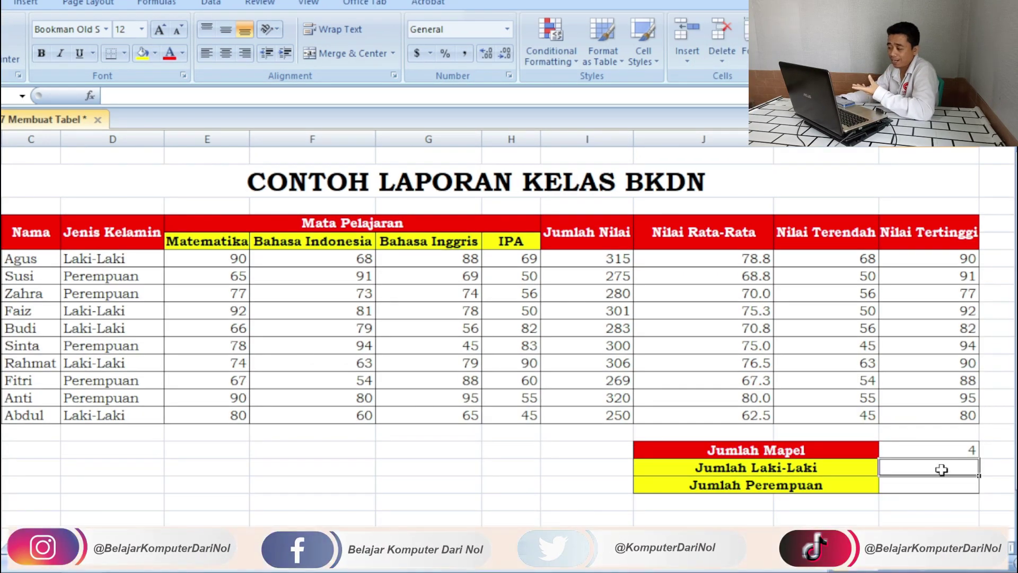
- Start =COUNTIF( in the Jumlah Laki-Laki cell, beginning the range at D6
drag(941, 469, 948, 489)
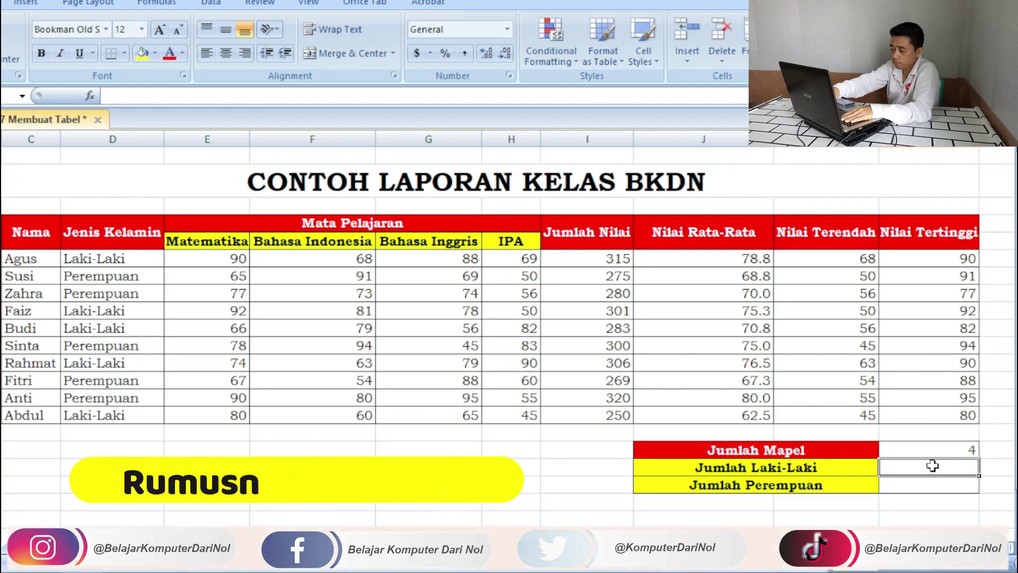
text(=COUNTIF)
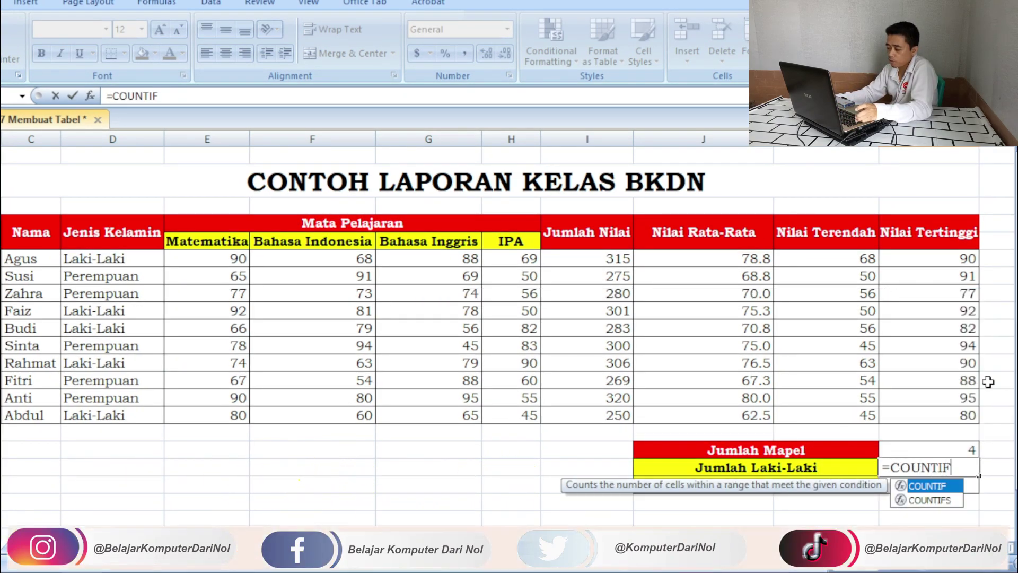
text(()
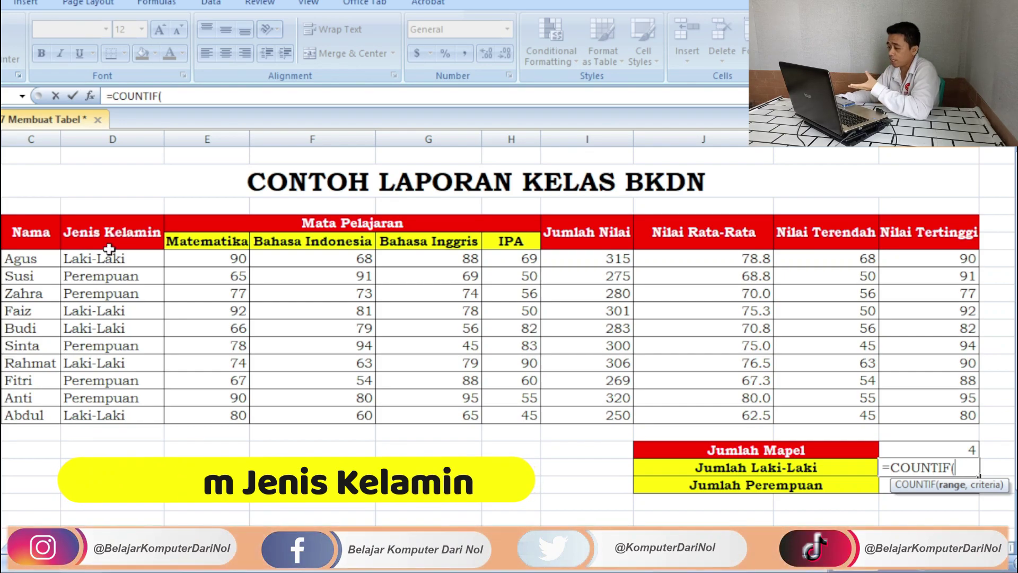
click(109, 260)
- Finish =COUNTIF(D6:D15,"Laki-Laki") so Jumlah Laki-Laki shows 5
drag(109, 259, 107, 416)
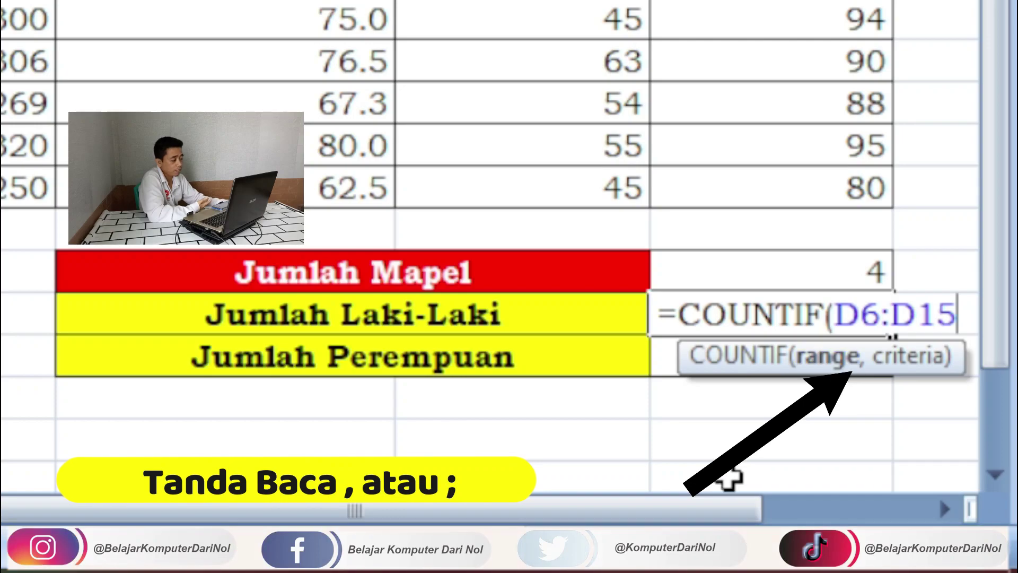
text(,)
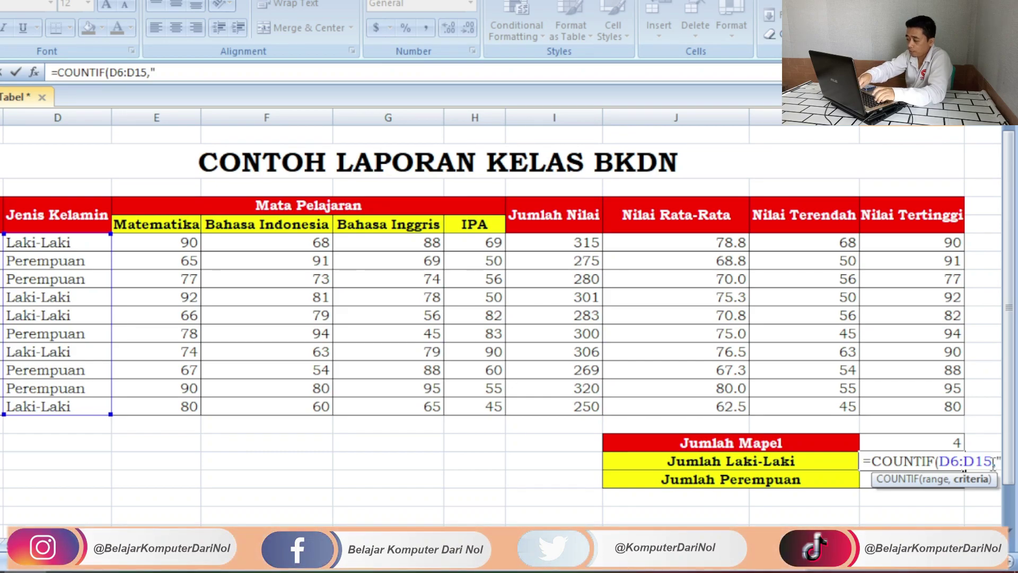
text(Laki)
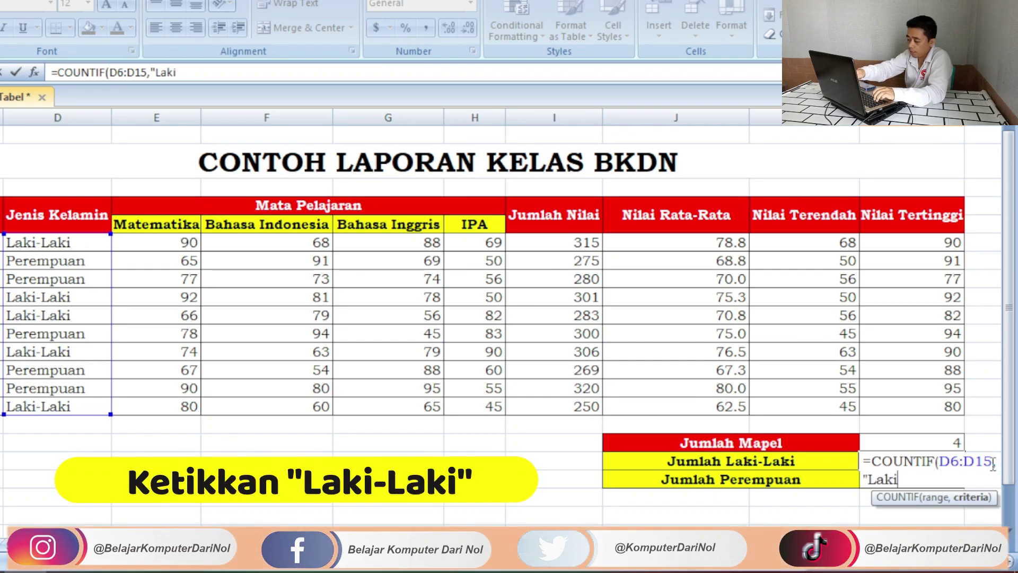
text(-Laki")
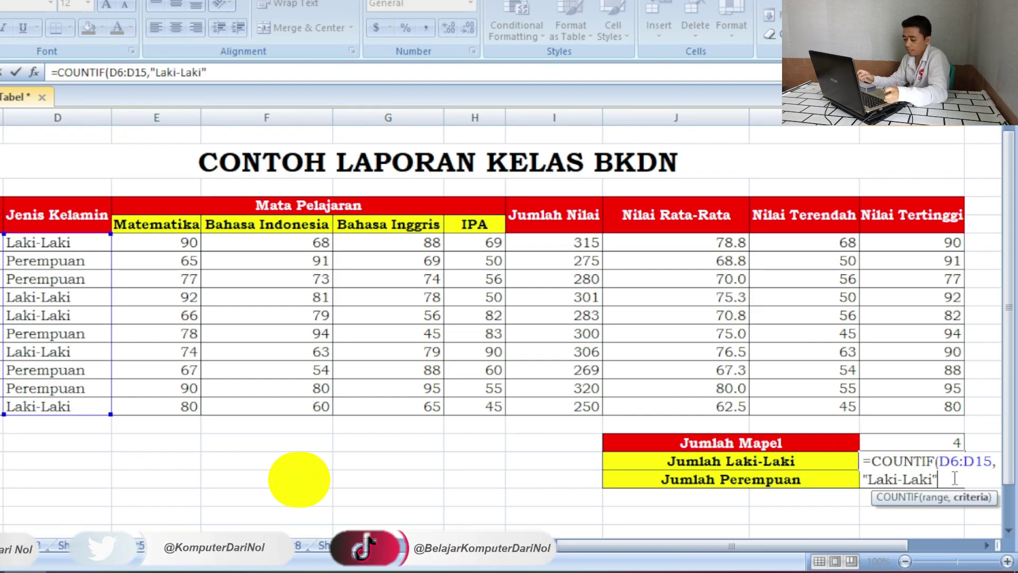
text())
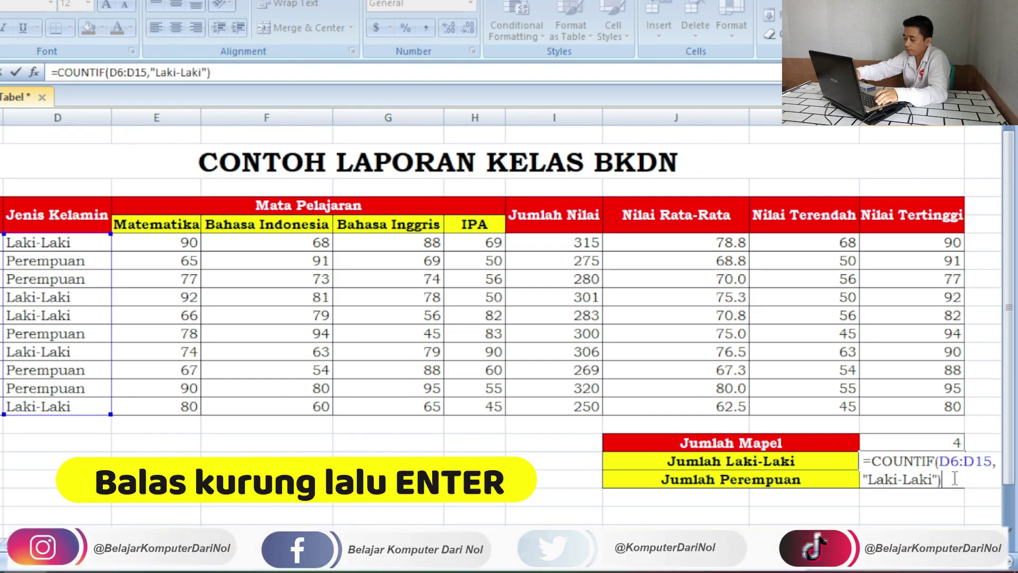
key(Return)
click(933, 460)
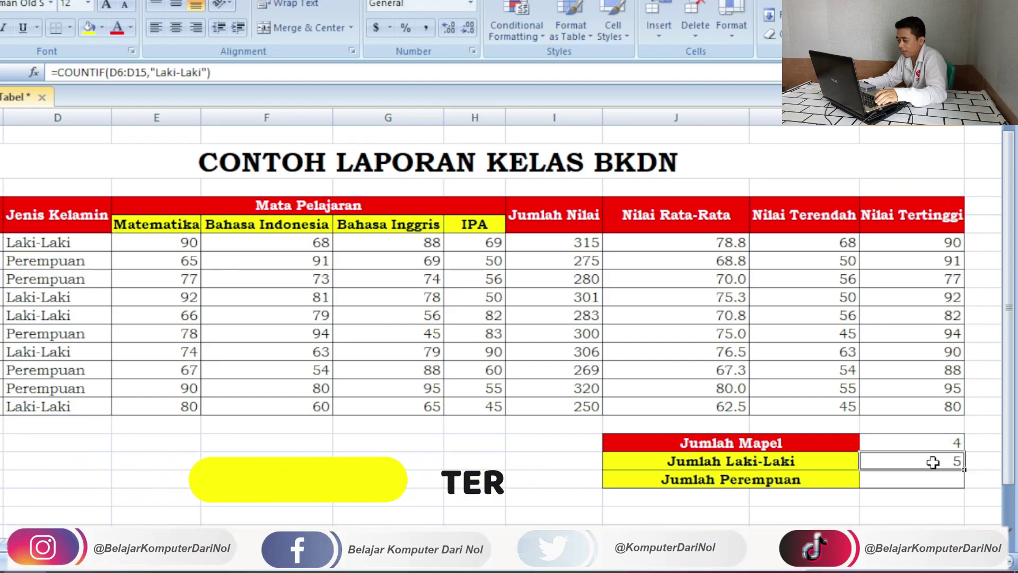
click(37, 243)
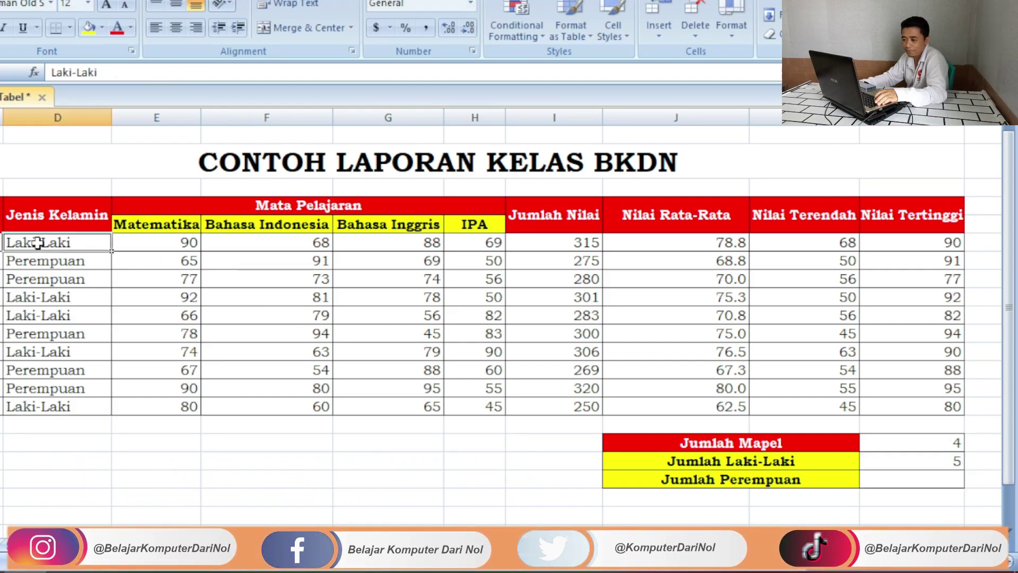
- Point out the remaining Laki-Laki entries, then select the Jumlah Perempuan cell
click(36, 298)
click(35, 352)
click(53, 406)
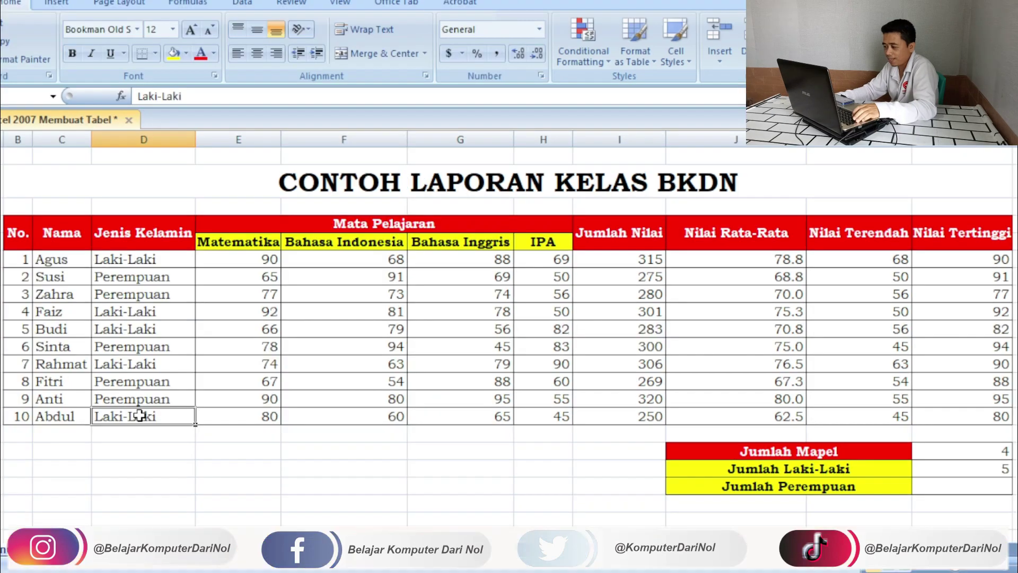
click(933, 488)
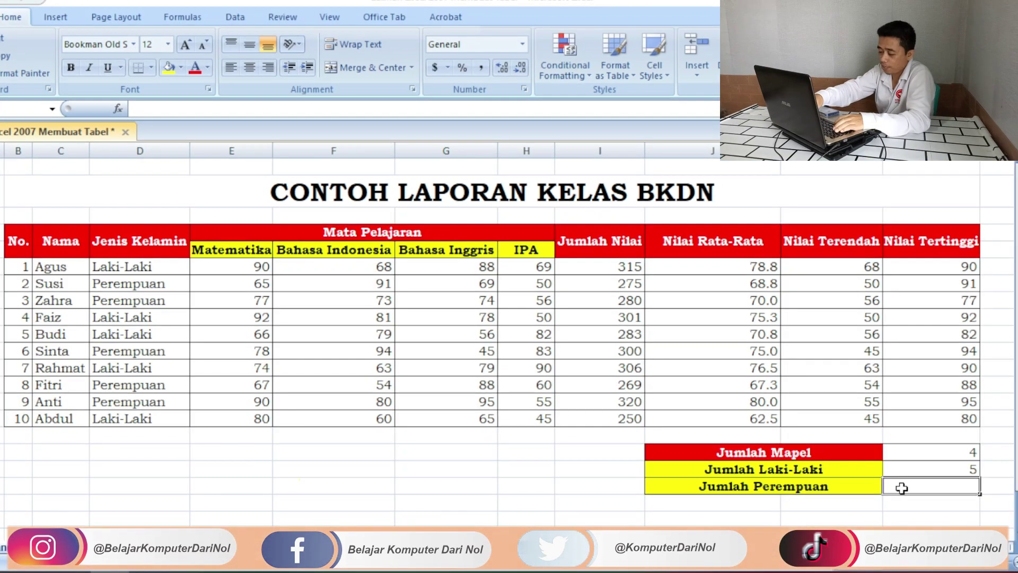
- Enter =COUNTIF(D6:D15,"Perempuan") so Jumlah Perempuan shows 5
text(=countif)
key(Tab)
drag(143, 259, 143, 415)
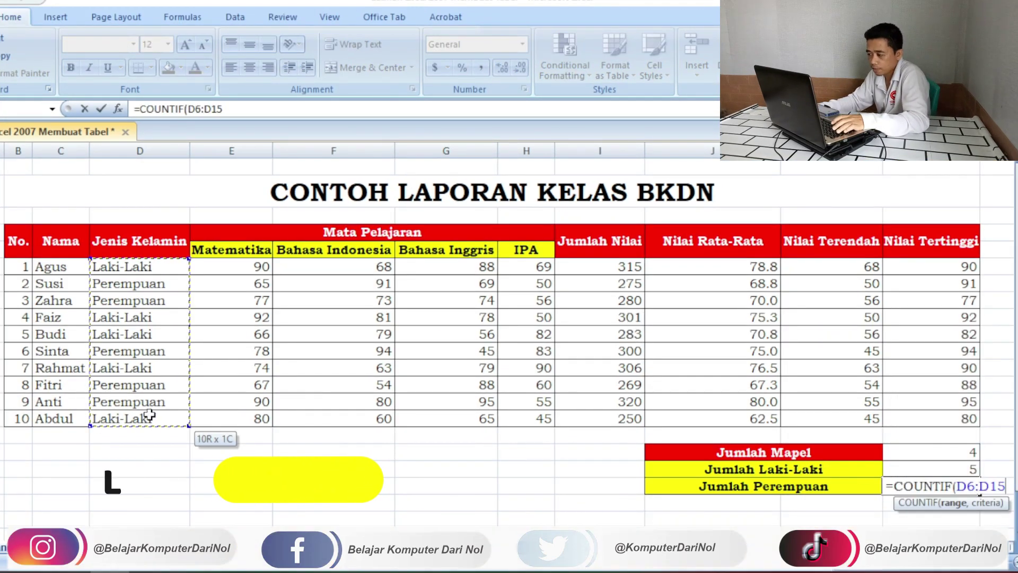
text(,"Perempuan")
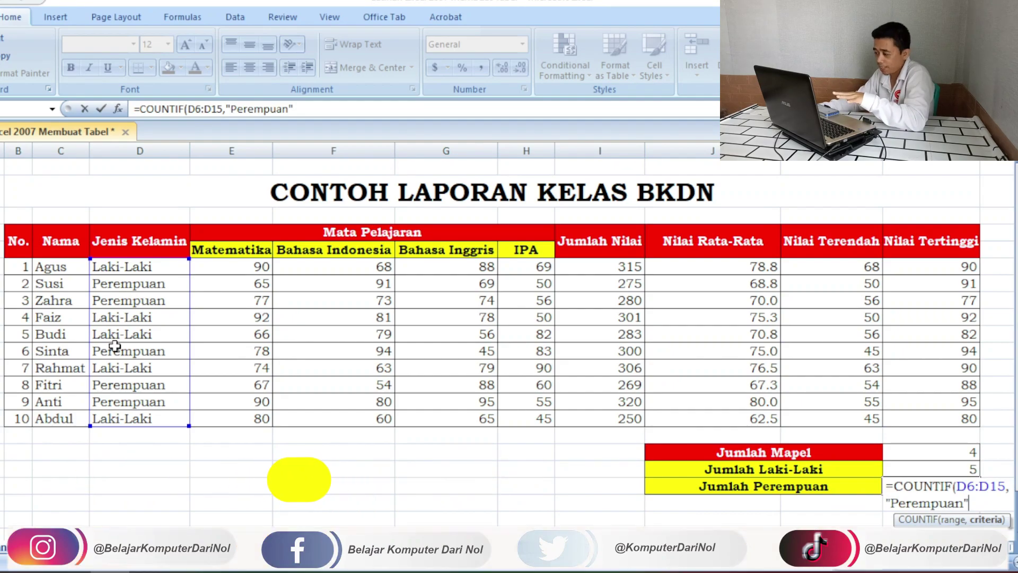
key(Return)
click(368, 452)
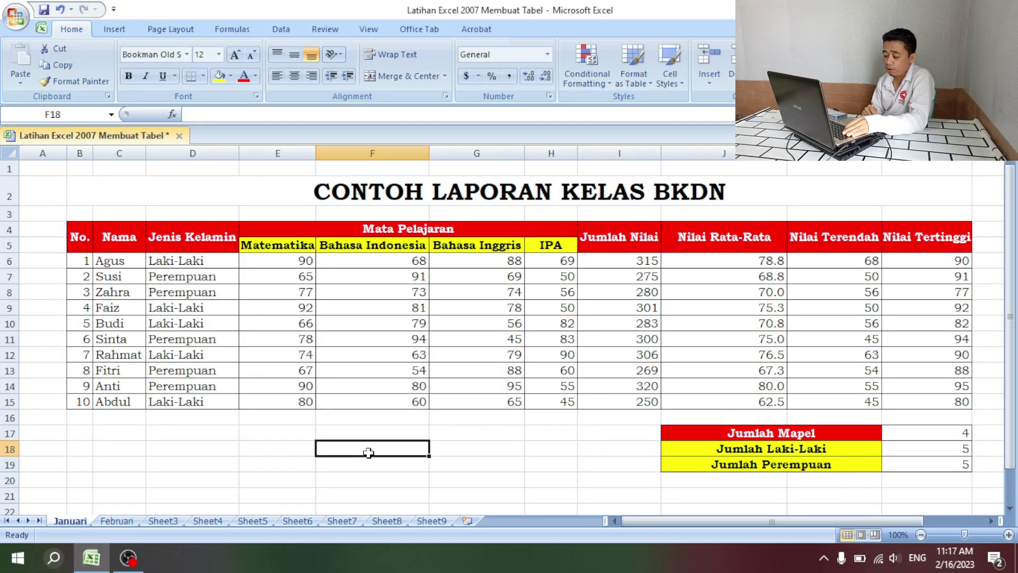
- Save the workbook and review the average, lowest and highest score columns
key(ctrl+s)
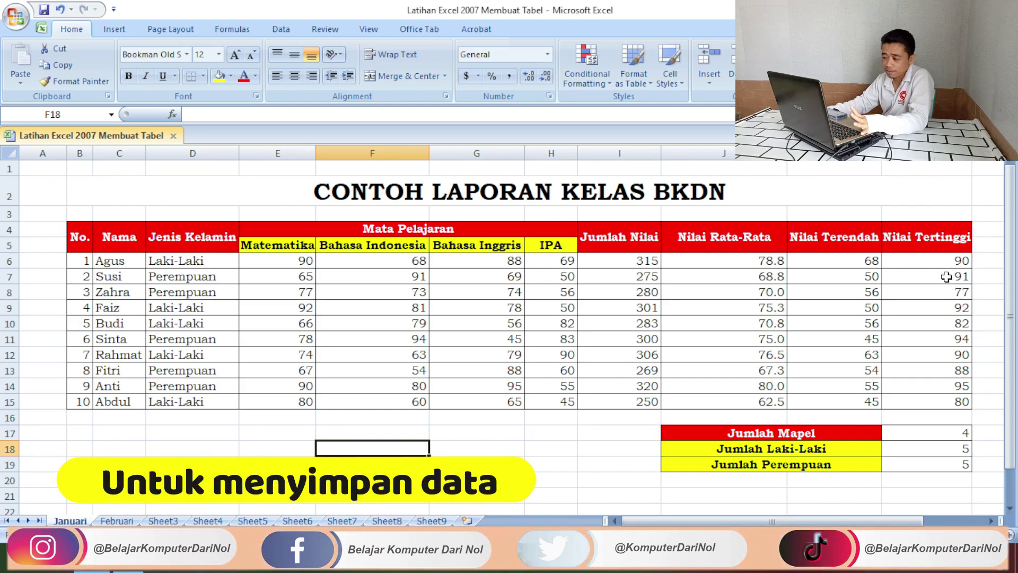
drag(742, 265, 937, 398)
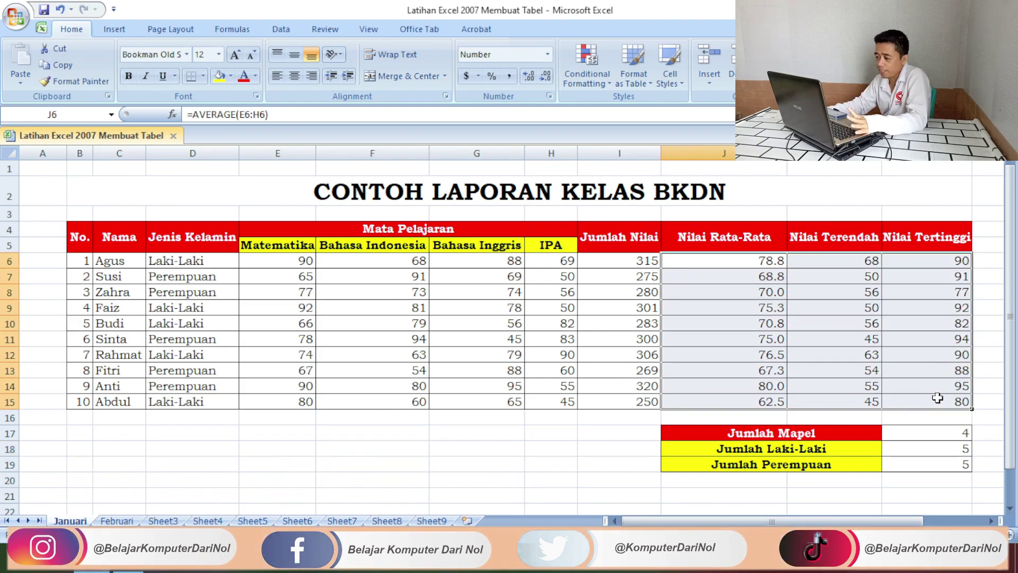
click(572, 451)
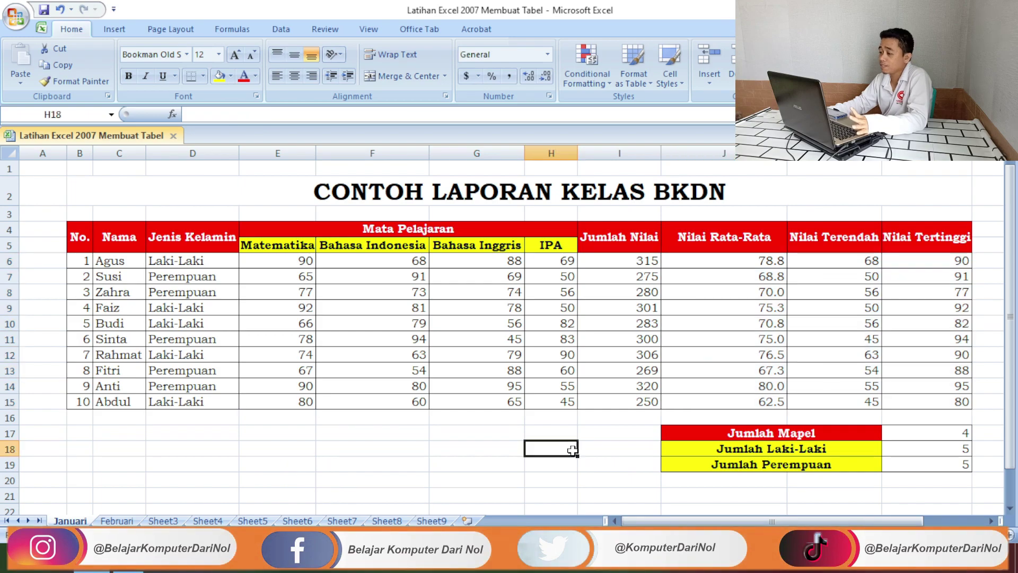
click(465, 431)
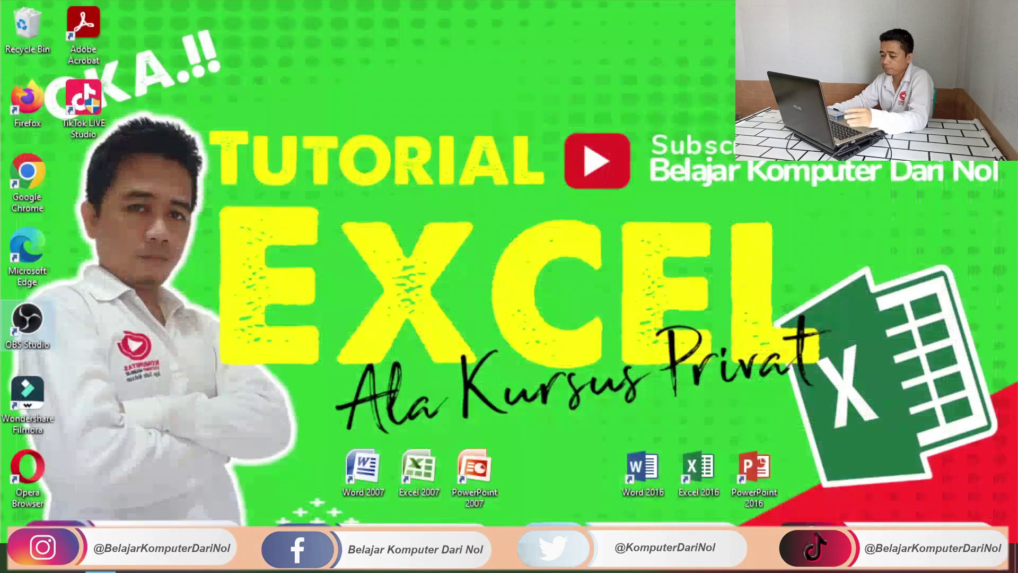
- Reopen the class report workbook from the ABI folder on drive ABI (E:)
key(super+e)
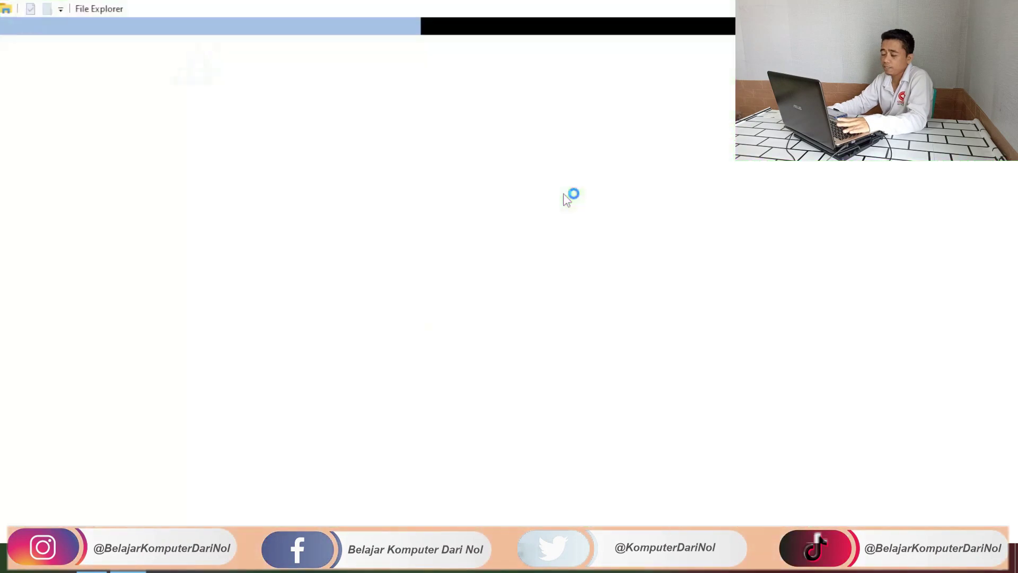
click(53, 289)
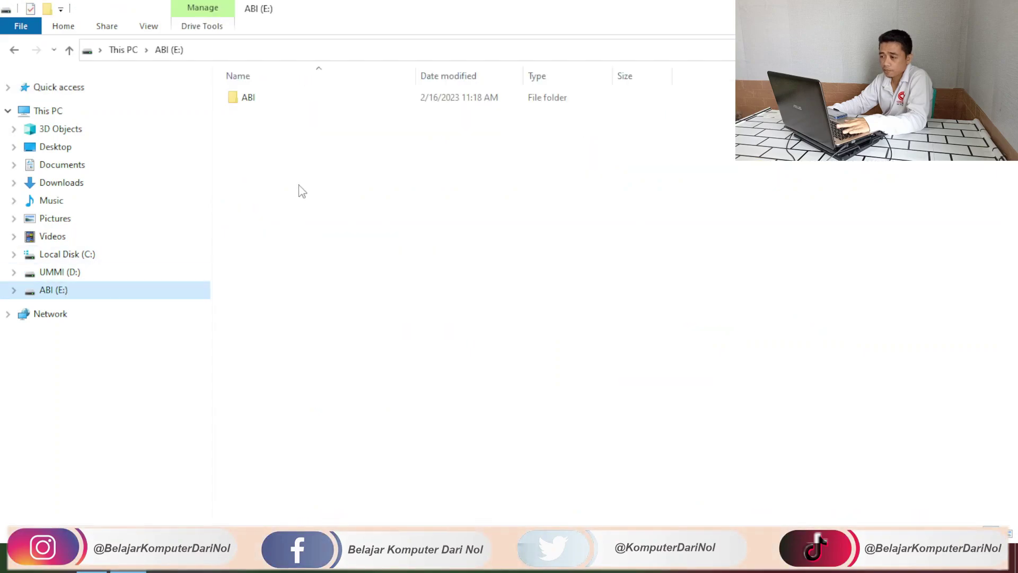
double_click(288, 98)
double_click(293, 112)
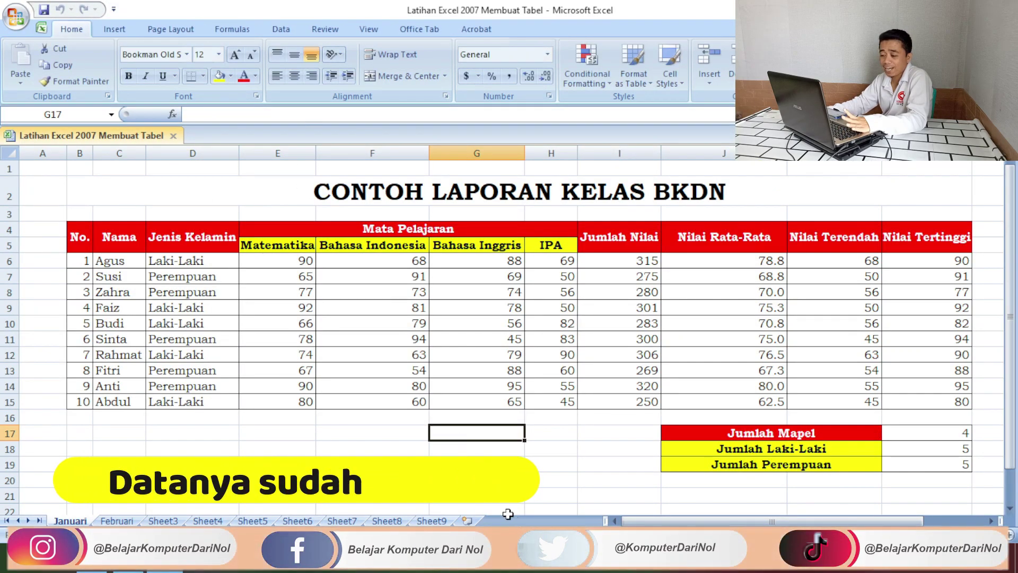
click(407, 456)
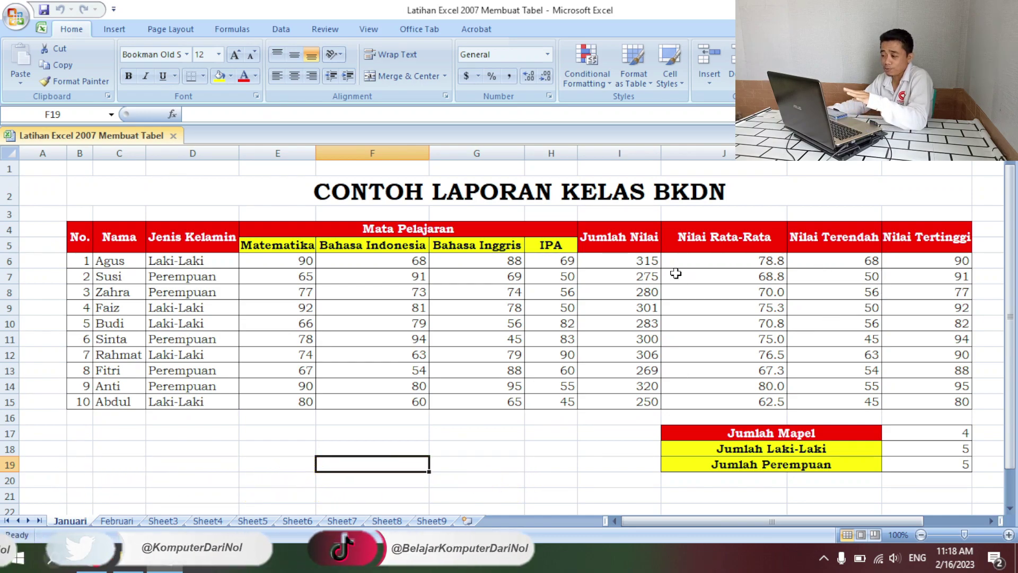
drag(636, 261, 924, 395)
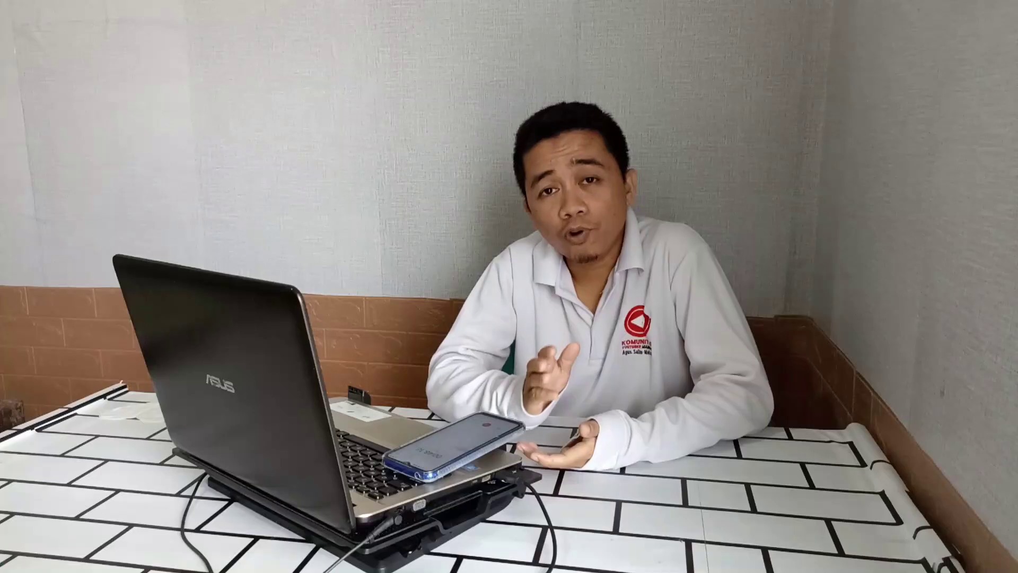